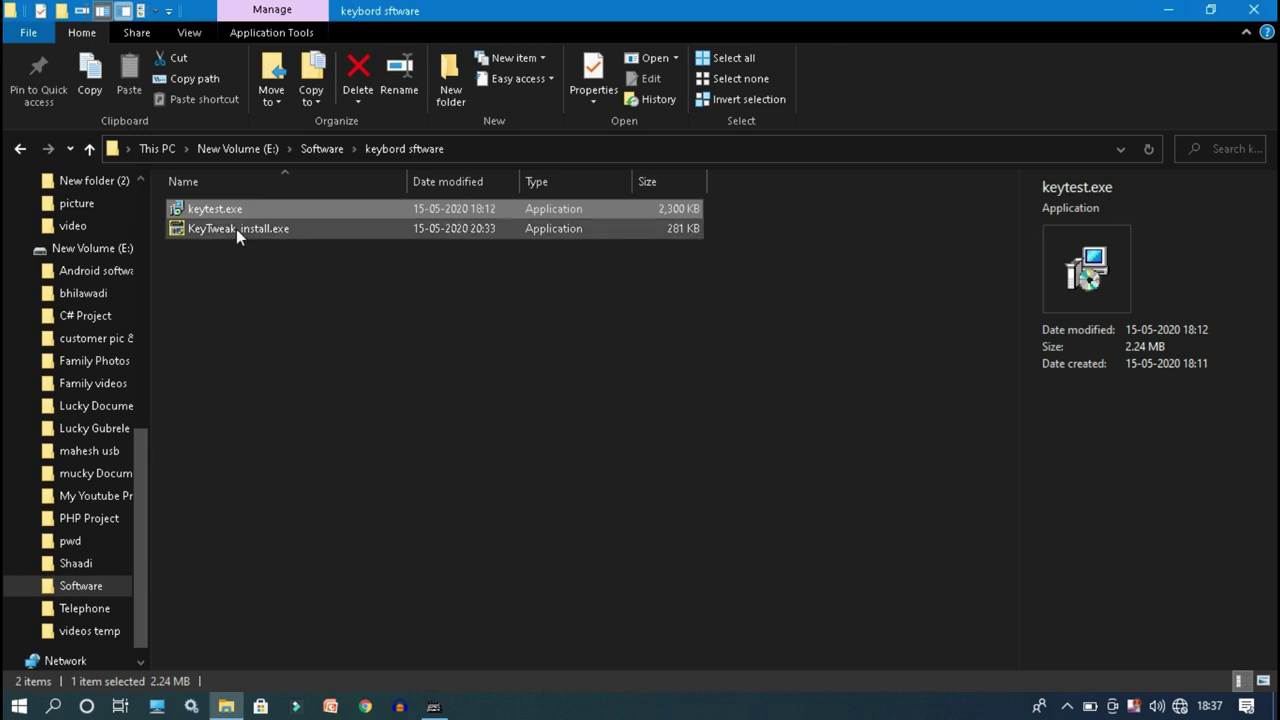
# Run the keytest.exe installer and accept the KeyboardTest licence agreement
pyautogui.click(237, 226)
pyautogui.click(226, 213)
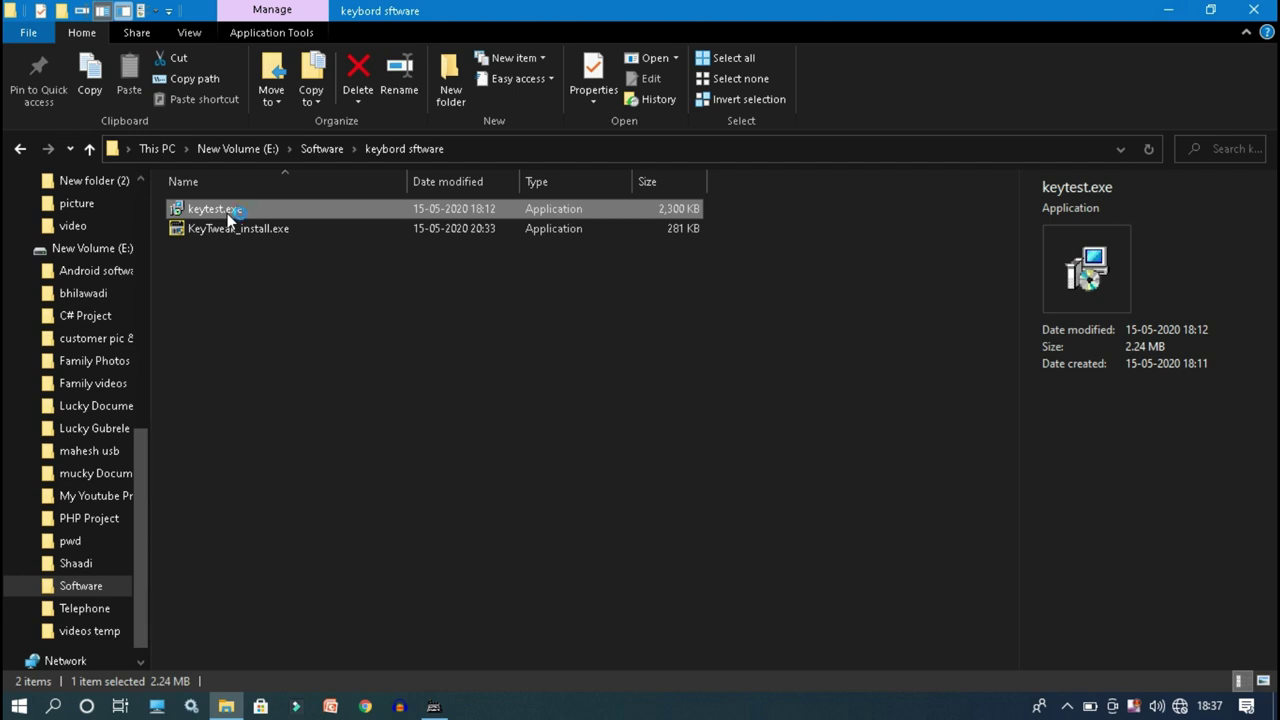
pyautogui.doubleClick(228, 218)
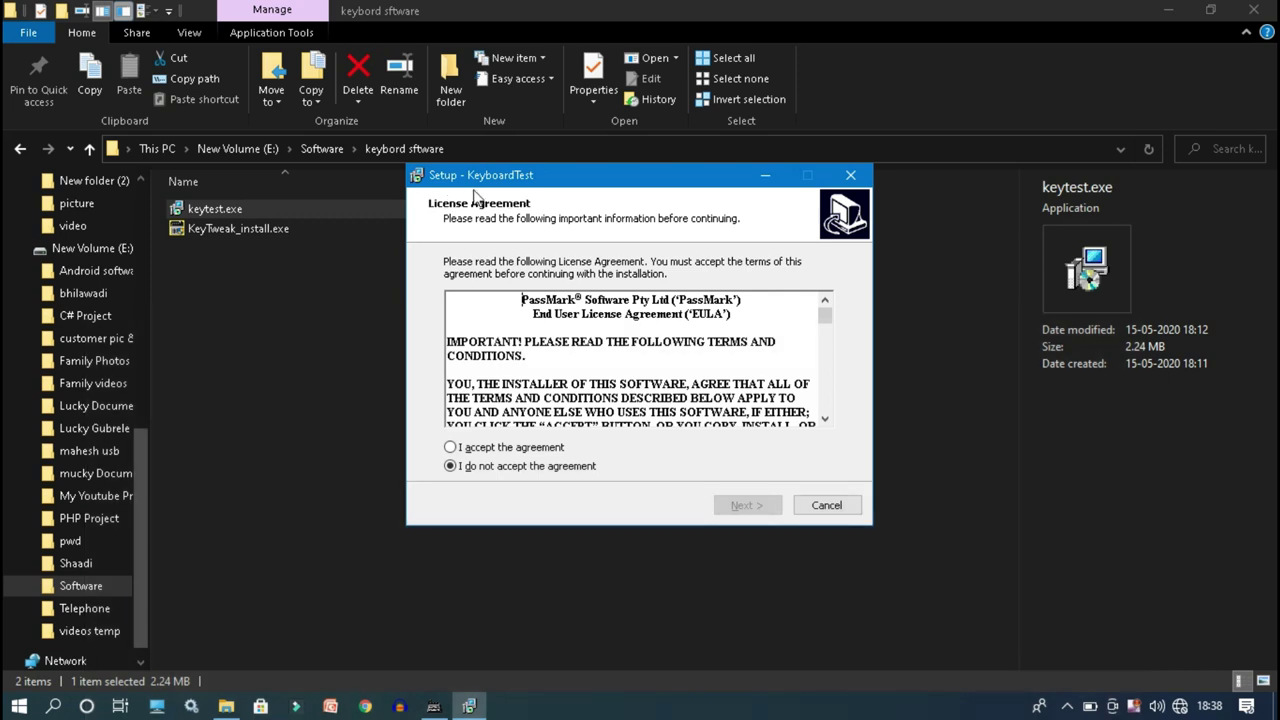
pyautogui.click(483, 450)
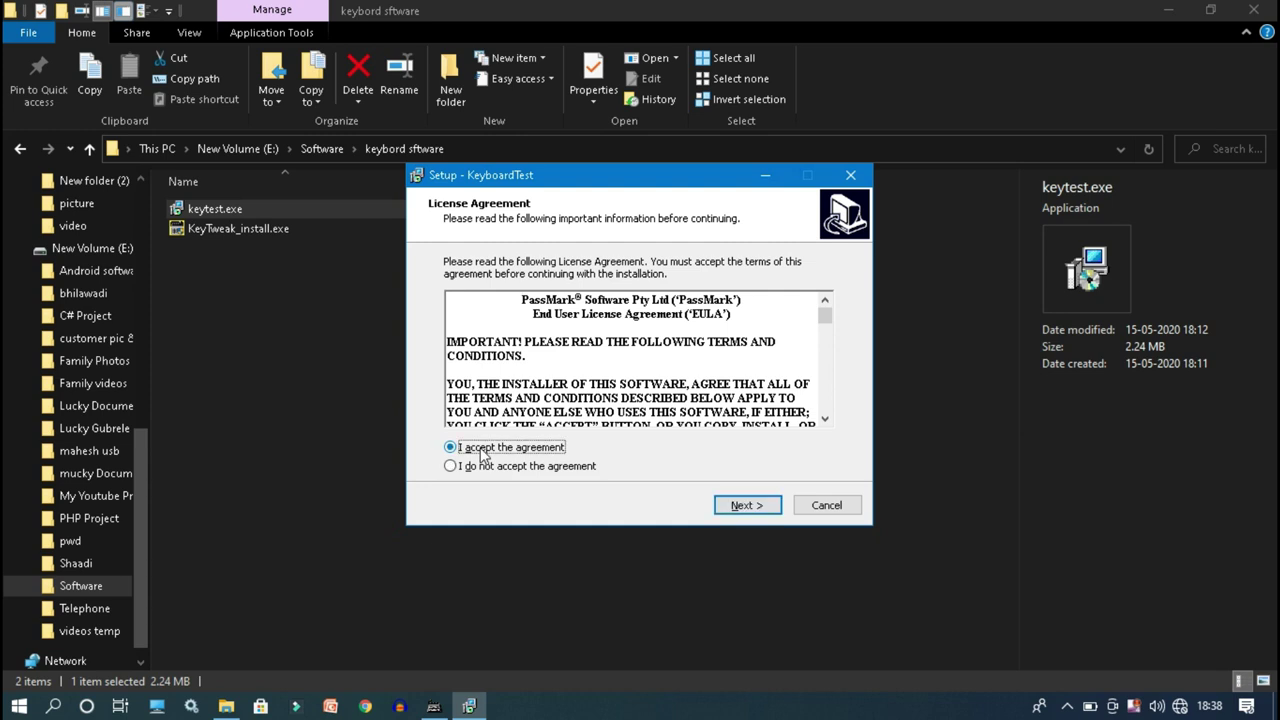
# Continue the KeyboardTest setup with the default options, letting it automatically close the applications in use, and install the program
pyautogui.click(742, 505)
pyautogui.click(746, 505)
pyautogui.click(748, 505)
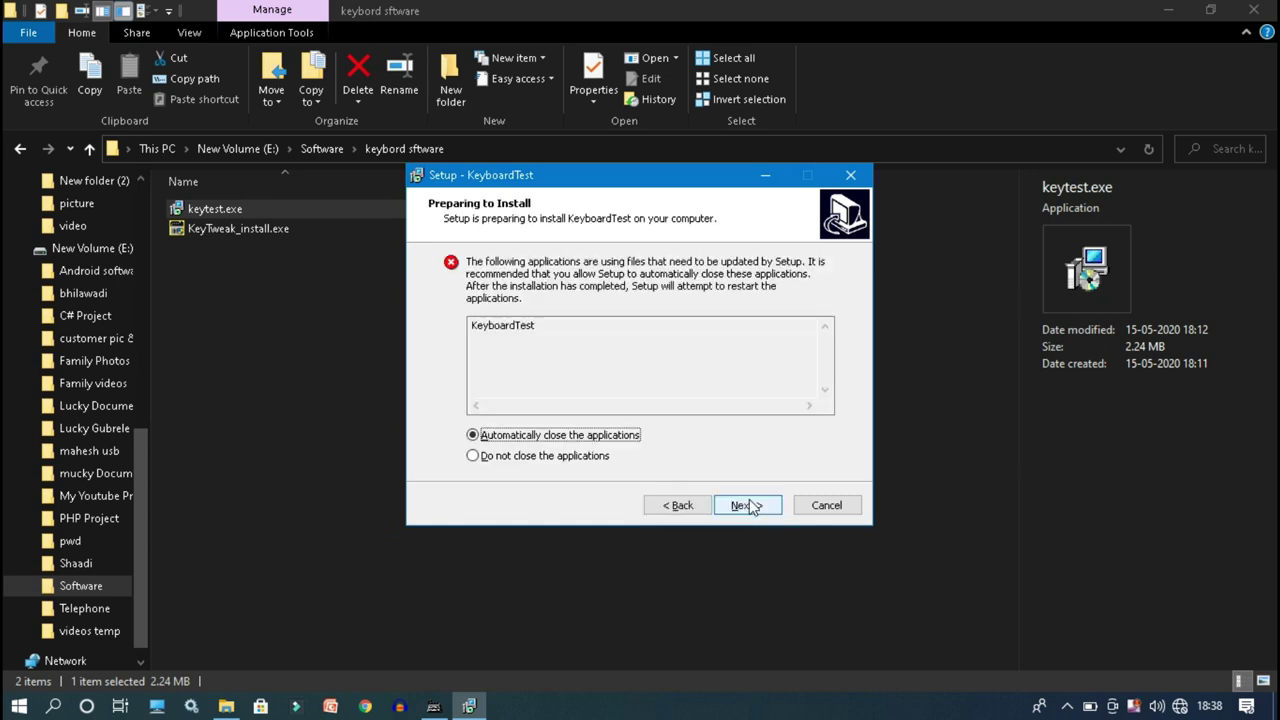
pyautogui.click(749, 504)
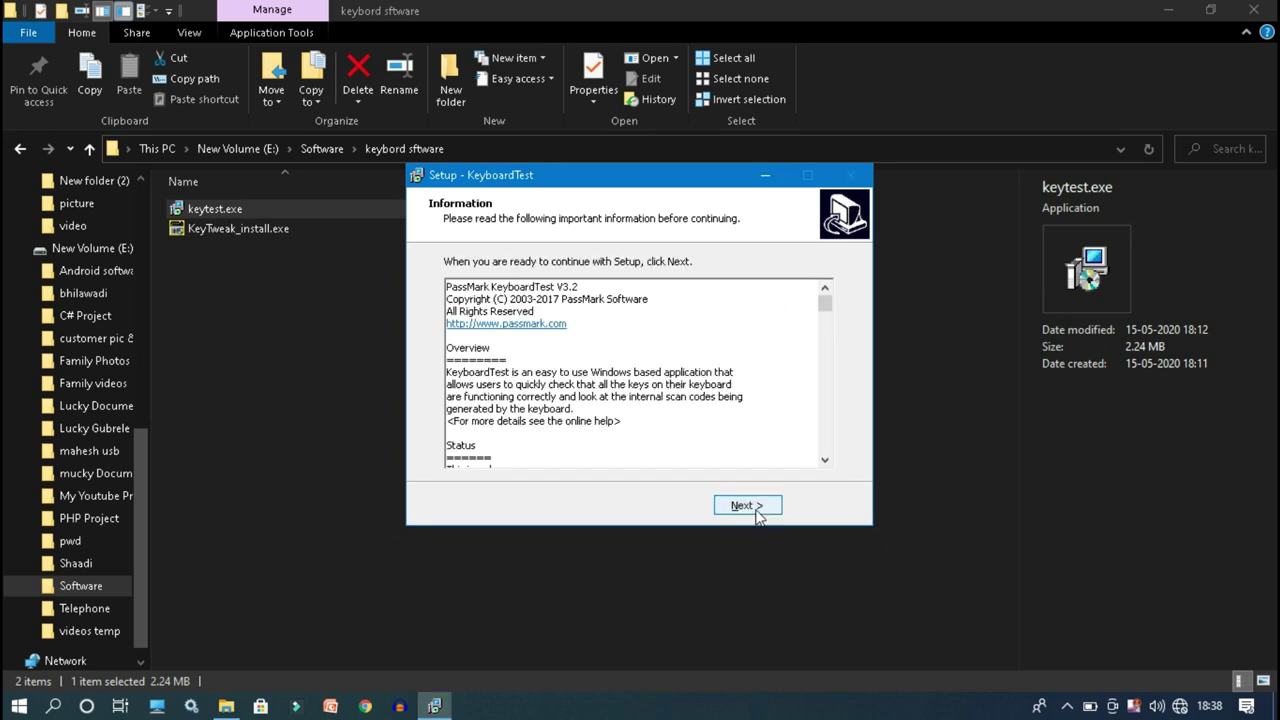
# Finish the KeyboardTest setup past the information page and start the program
pyautogui.click(755, 513)
pyautogui.click(752, 510)
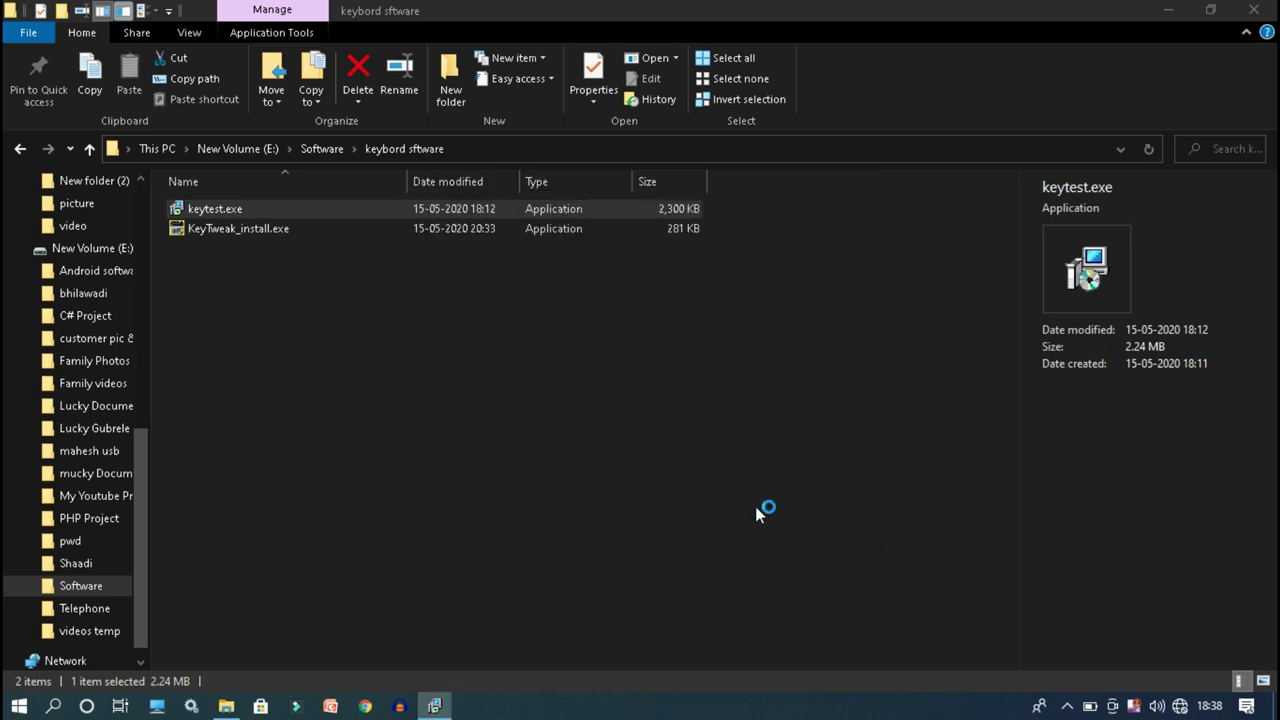
pyautogui.click(305, 456)
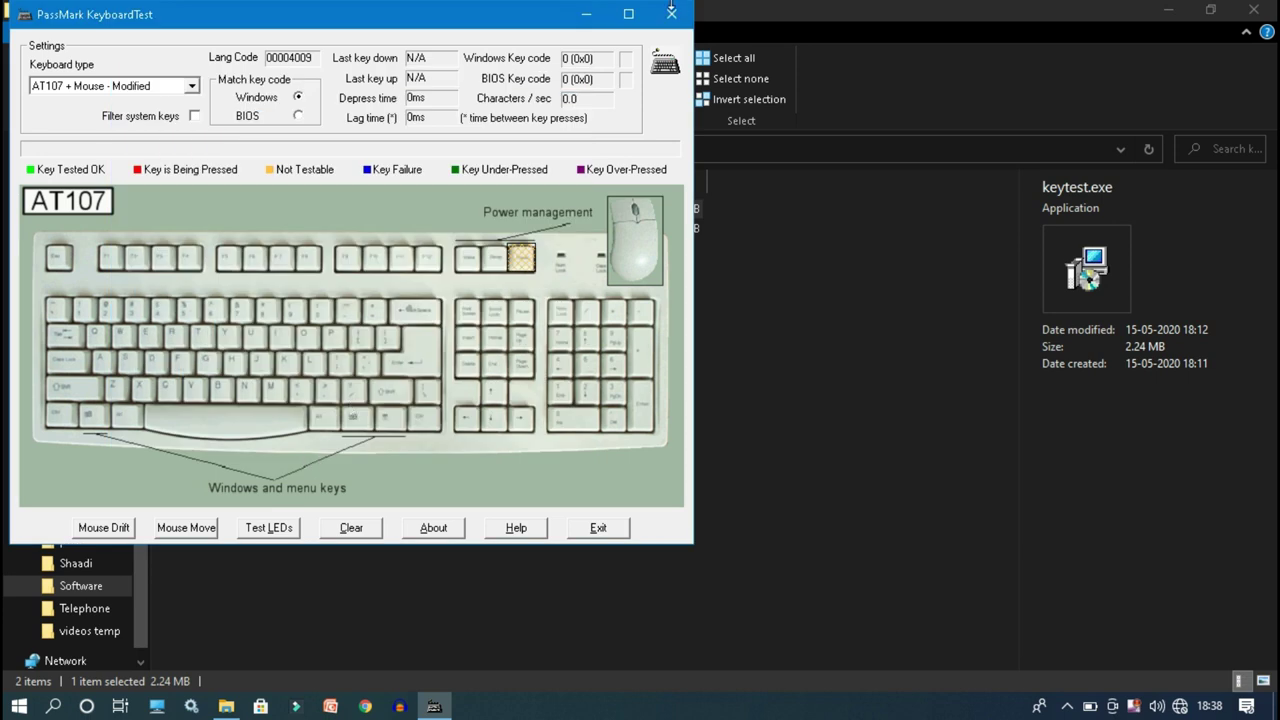
# Maximize the KeyboardTest window and test Escape and the function keys F1, F2, F4, F5 and F7 to F12
pyautogui.click(627, 15)
pyautogui.press('F1')
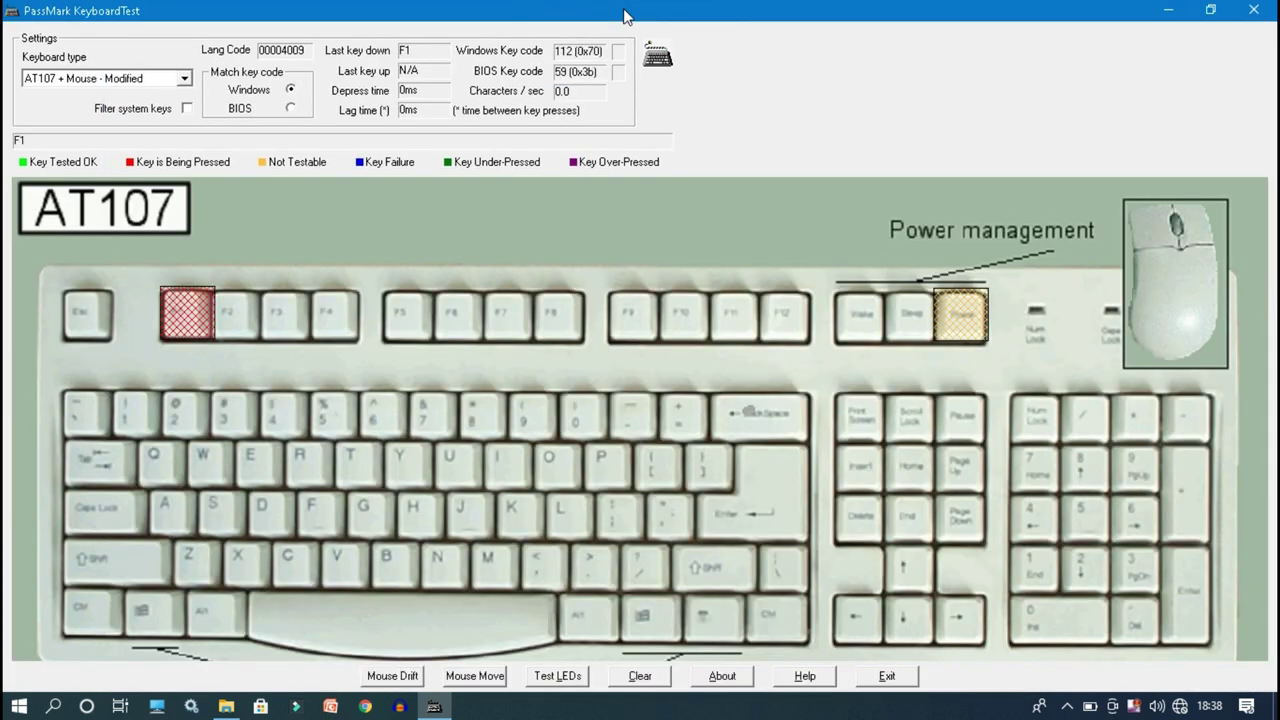
pyautogui.press('F2')
pyautogui.press('F4')
pyautogui.press('F4')
pyautogui.press('Escape')
pyautogui.press('F11')
pyautogui.press('F10')
pyautogui.press('F5')
pyautogui.press('F7')
pyautogui.press('F8')
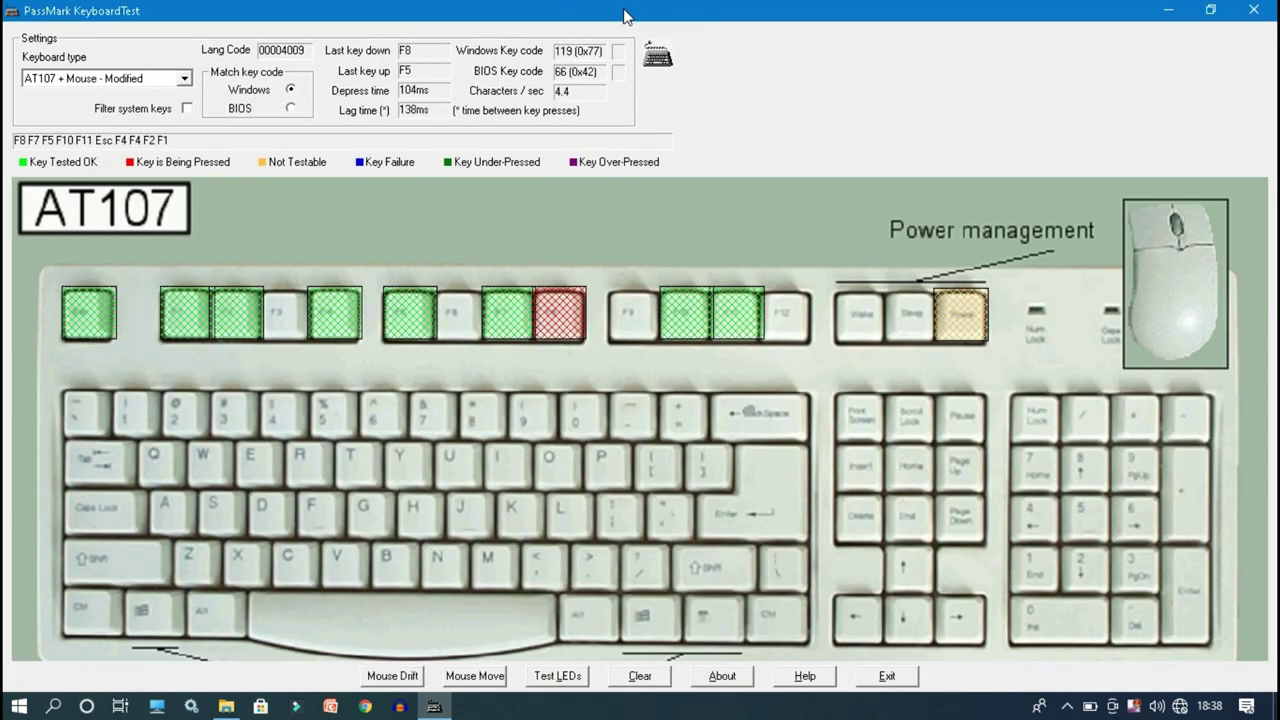
pyautogui.press('F4')
pyautogui.press('F8')
pyautogui.press('F7')
pyautogui.press('F5')
pyautogui.press('F9')
pyautogui.press('F12')
# Test keys across the letter and number rows, along with F10, Tab, Caps Lock and Enter
pyautogui.press('h')
pyautogui.press('g')
pyautogui.press('h')
pyautogui.press('g')
pyautogui.press('a')
pyautogui.press('y')
pyautogui.press('Tab')
pyautogui.press('w')
pyautogui.press('8')
pyautogui.press('y')
pyautogui.press('e')
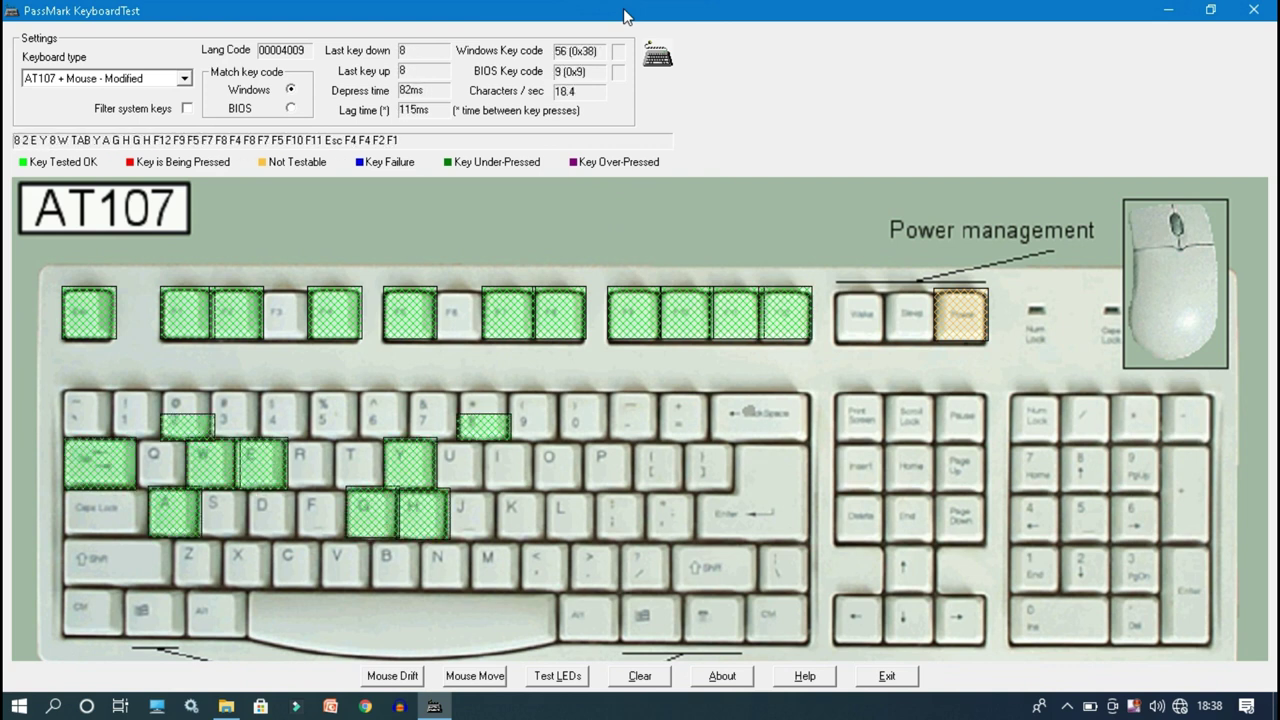
pyautogui.press('2')
pyautogui.press('8')
pyautogui.press('h')
pyautogui.press('9')
pyautogui.press('1')
pyautogui.press('9')
pyautogui.press('j')
pyautogui.press('3')
pyautogui.press('Tab')
pyautogui.press('j')
pyautogui.press('Tab')
pyautogui.press('o')
pyautogui.press('capslock')
pyautogui.press('a')
pyautogui.press('k')
pyautogui.press('k')
pyautogui.press('j')
pyautogui.press('d')
pyautogui.press('k')
pyautogui.press('l')
pyautogui.press('d')
pyautogui.press('f')
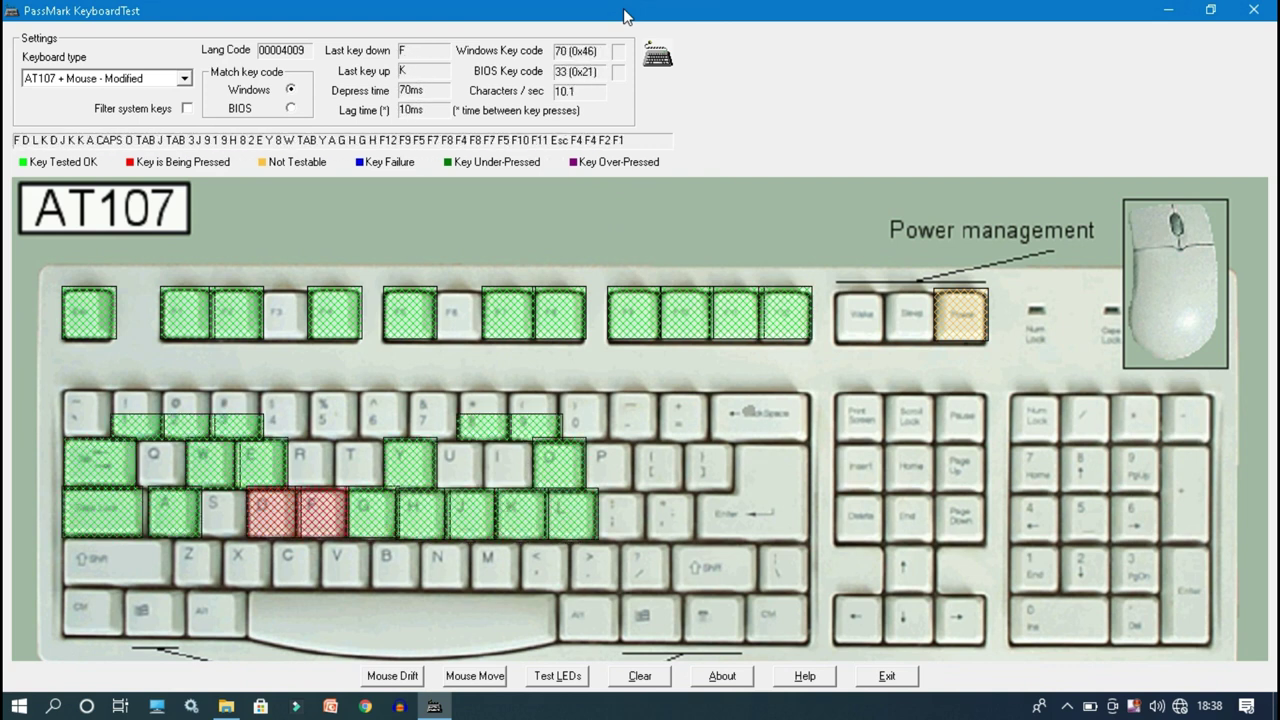
pyautogui.press('4')
pyautogui.press('i')
pyautogui.press('F10')
pyautogui.press('l')
pyautogui.press('l')
pyautogui.press('Return')
pyautogui.press('Return')
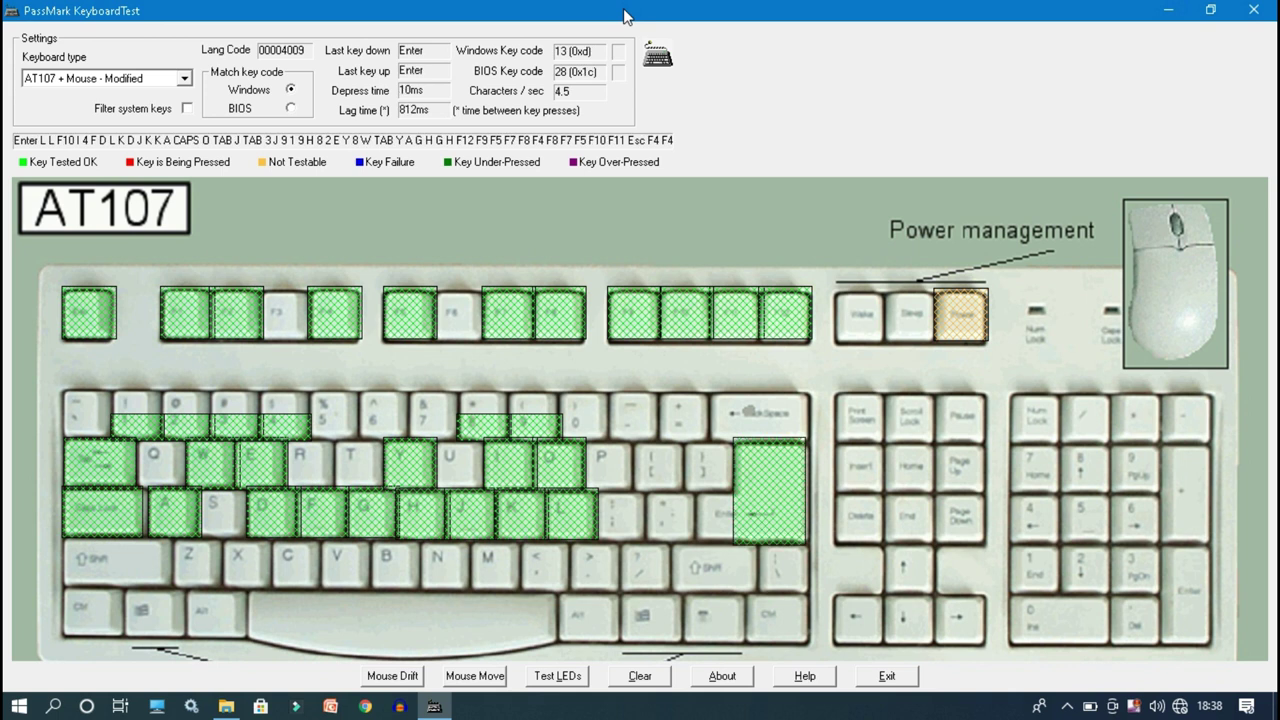
# Test the Down arrow key and the space bar twice each
pyautogui.press('Down')
pyautogui.press('Down')
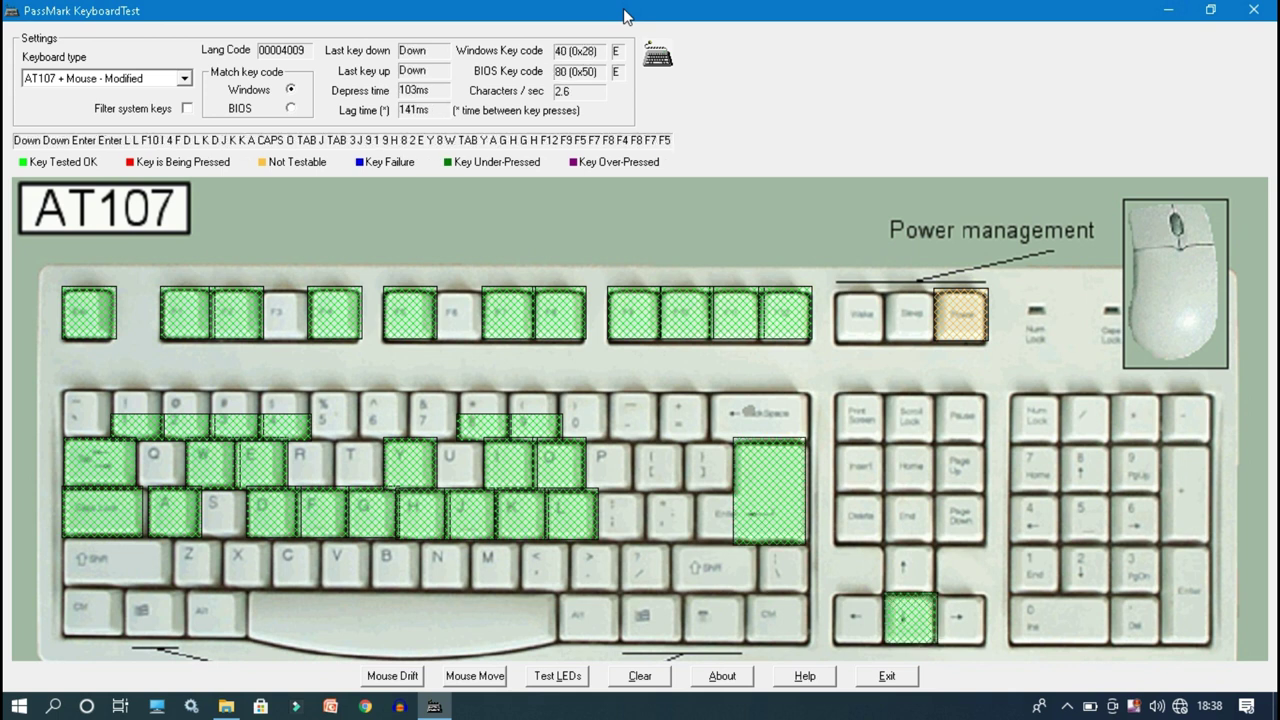
pyautogui.press('space')
pyautogui.press('space')
# Test more letter and number keys, including C, N, T, M, P and 5, plus the semicolon key
pyautogui.press('c')
pyautogui.press('d')
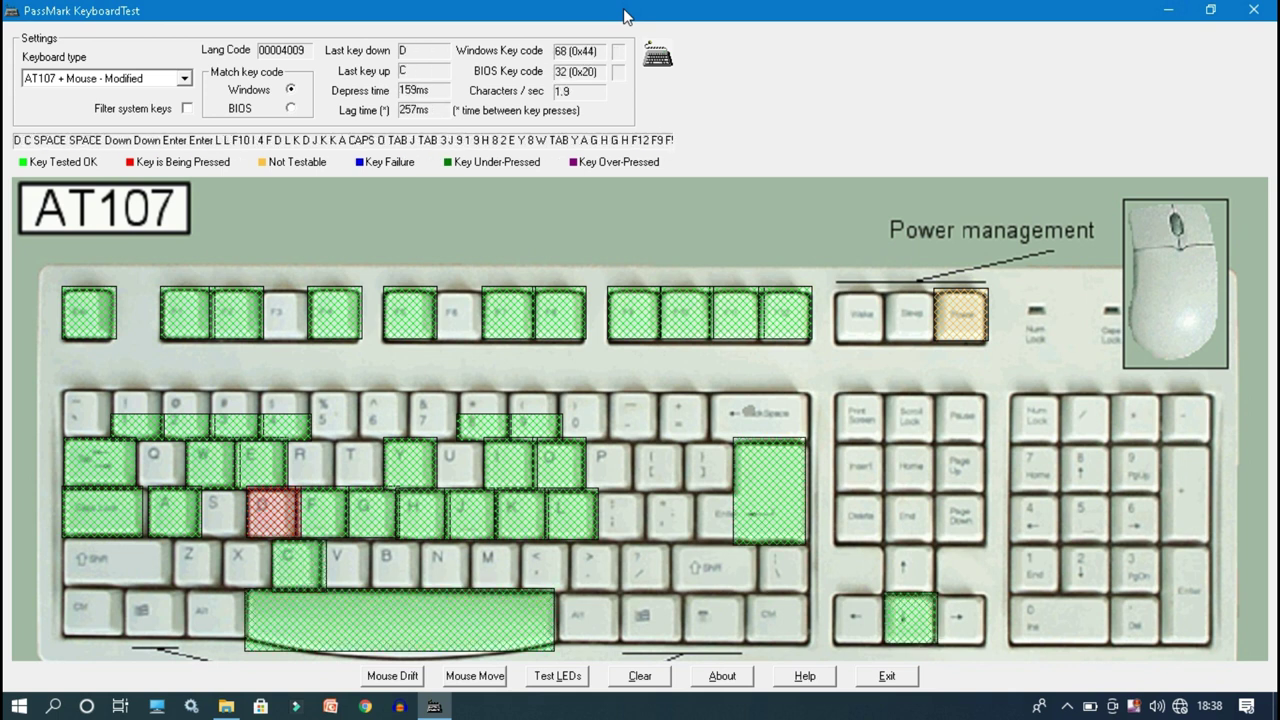
pyautogui.press('k')
pyautogui.press('n')
pyautogui.press('d')
pyautogui.press('o')
pyautogui.press('f')
pyautogui.press('4')
pyautogui.press('f')
pyautogui.press('9')
pyautogui.press('4')
pyautogui.press('o')
pyautogui.press('f')
pyautogui.press('5')
pyautogui.press('9')
pyautogui.press('5')
pyautogui.press('4')
pyautogui.press('9')
pyautogui.press('k')
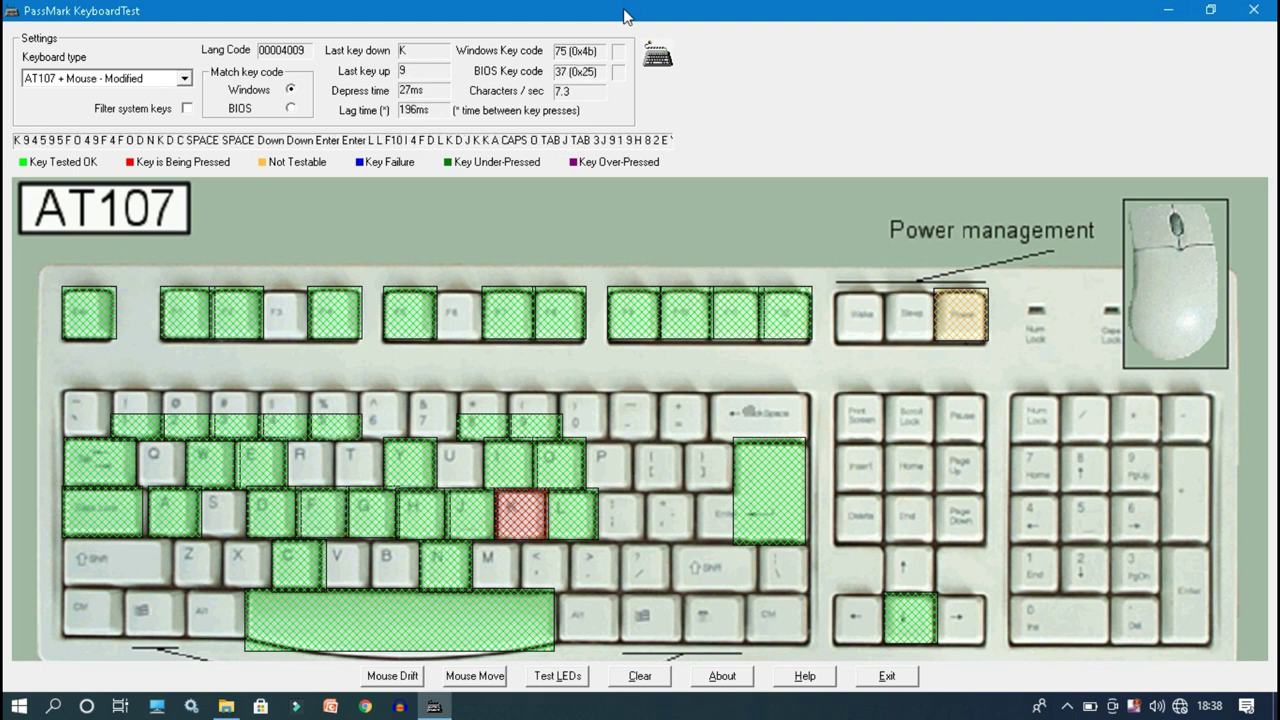
pyautogui.press('l')
pyautogui.press(';')
pyautogui.press(';')
pyautogui.press('k')
pyautogui.press('t')
pyautogui.press('k')
pyautogui.press('t')
pyautogui.press('t')
pyautogui.press('m')
pyautogui.press('h')
pyautogui.press('k')
pyautogui.press('e')
pyautogui.press('p')
pyautogui.press('p')
# Test the left Shift, Down arrow, Left arrow and right Ctrl keys
pyautogui.press('shift')
pyautogui.press('shift')
pyautogui.press('shift')
pyautogui.press('Down')
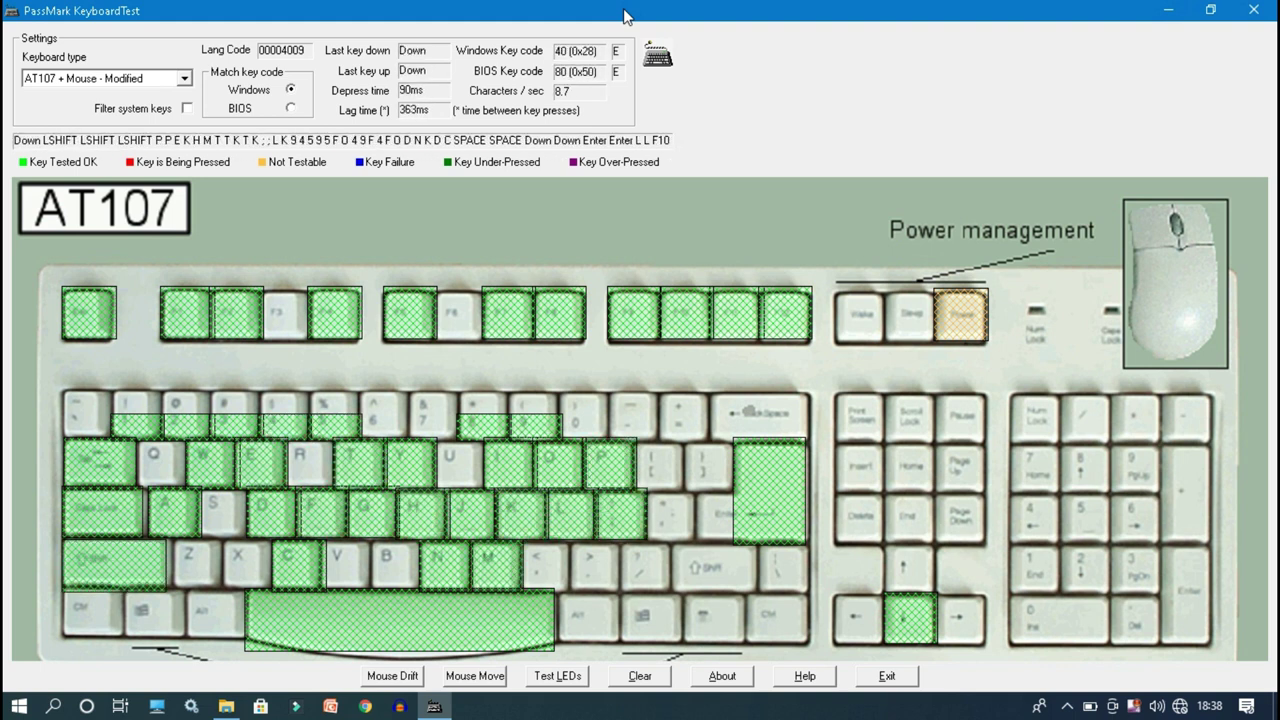
pyautogui.press('Left')
pyautogui.press('Left')
pyautogui.press('Left')
pyautogui.press('Control_R')
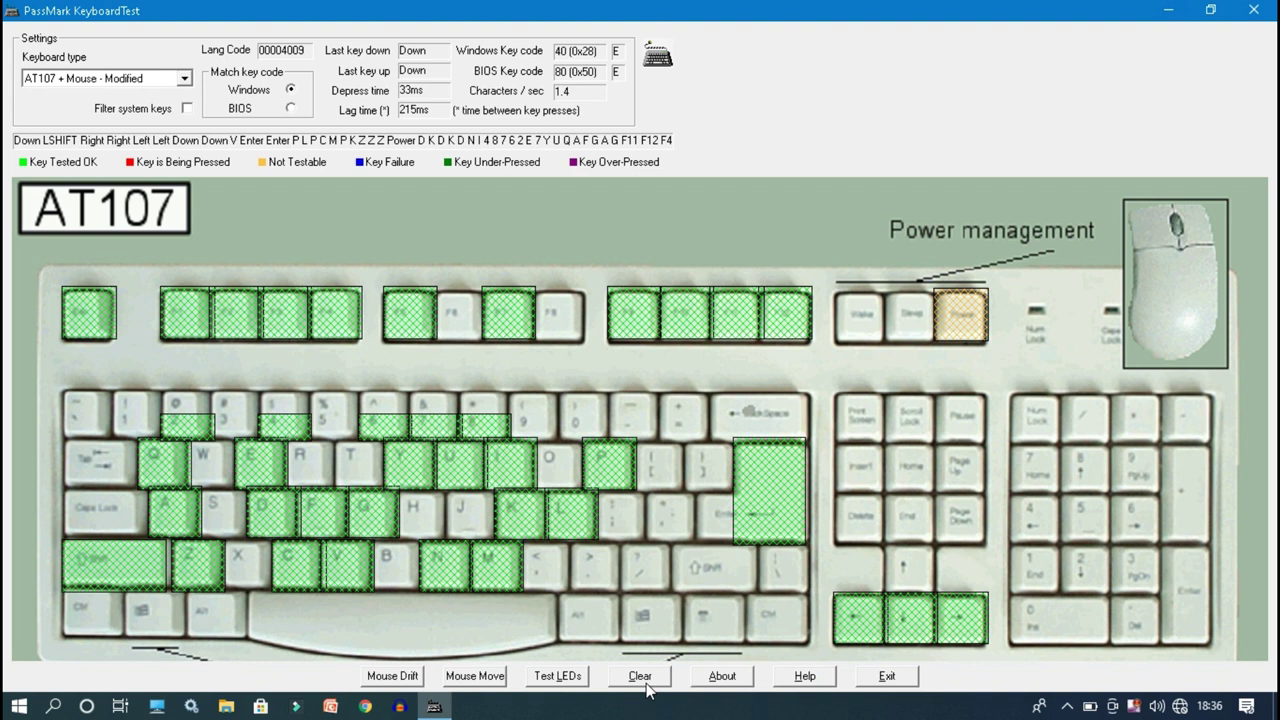
# Test the Up arrow, space bar and the letters D, H, W, I, Y, U, C and J for wrongly registering keys
pyautogui.press('d')
pyautogui.press('Up')
pyautogui.press('h')
pyautogui.press('w')
pyautogui.press('i')
pyautogui.press('y')
pyautogui.press('y')
pyautogui.press('w')
pyautogui.press('u')
pyautogui.press('w')
pyautogui.press('y')
pyautogui.press('u')
pyautogui.press('w')
pyautogui.press('space')
pyautogui.press('XF86PowerOff')
pyautogui.press('c')
pyautogui.press('i')
pyautogui.press('c')
pyautogui.press('i')
pyautogui.press('c')
pyautogui.press('j')
pyautogui.press('d')
pyautogui.press('Up')
pyautogui.press('h')
pyautogui.press('w')
pyautogui.press('i')
pyautogui.press('y')
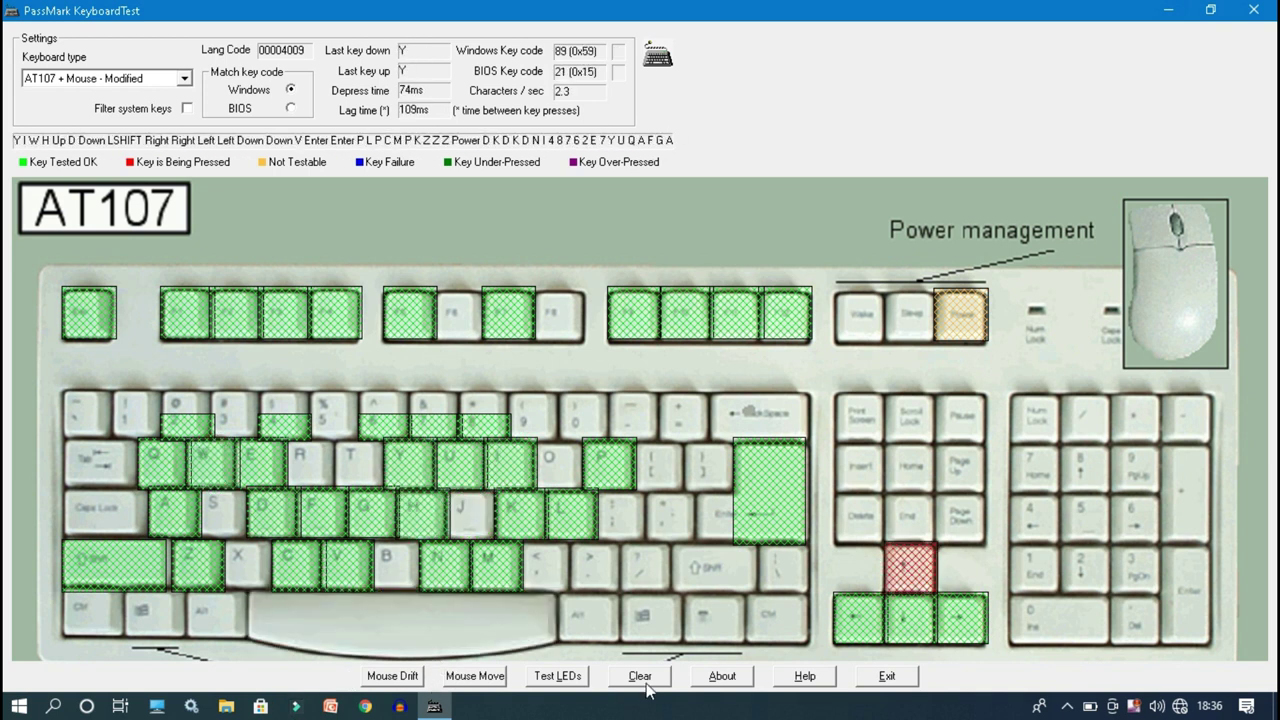
pyautogui.press('y')
pyautogui.press('w')
pyautogui.press('u')
pyautogui.press('w')
pyautogui.press('y')
pyautogui.press('u')
pyautogui.press('w')
pyautogui.press('space')
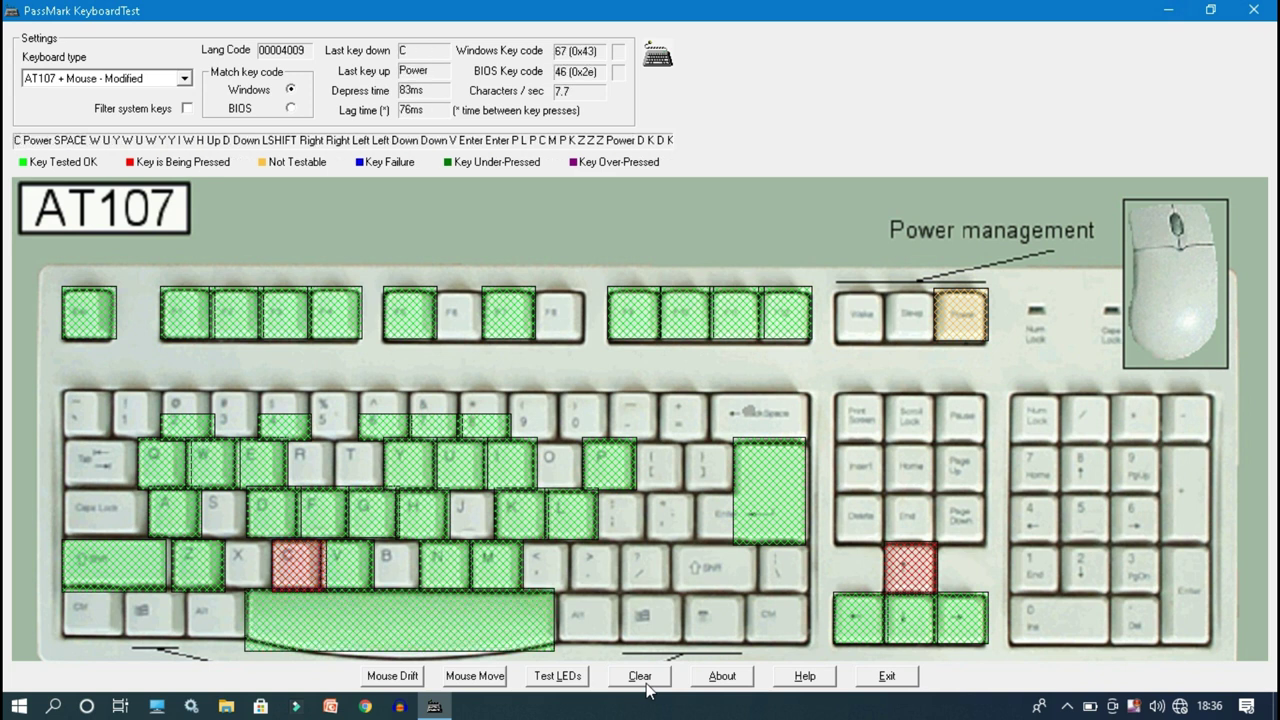
pyautogui.press('c')
pyautogui.press('i')
pyautogui.press('c')
pyautogui.press('i')
pyautogui.press('c')
pyautogui.press('j')
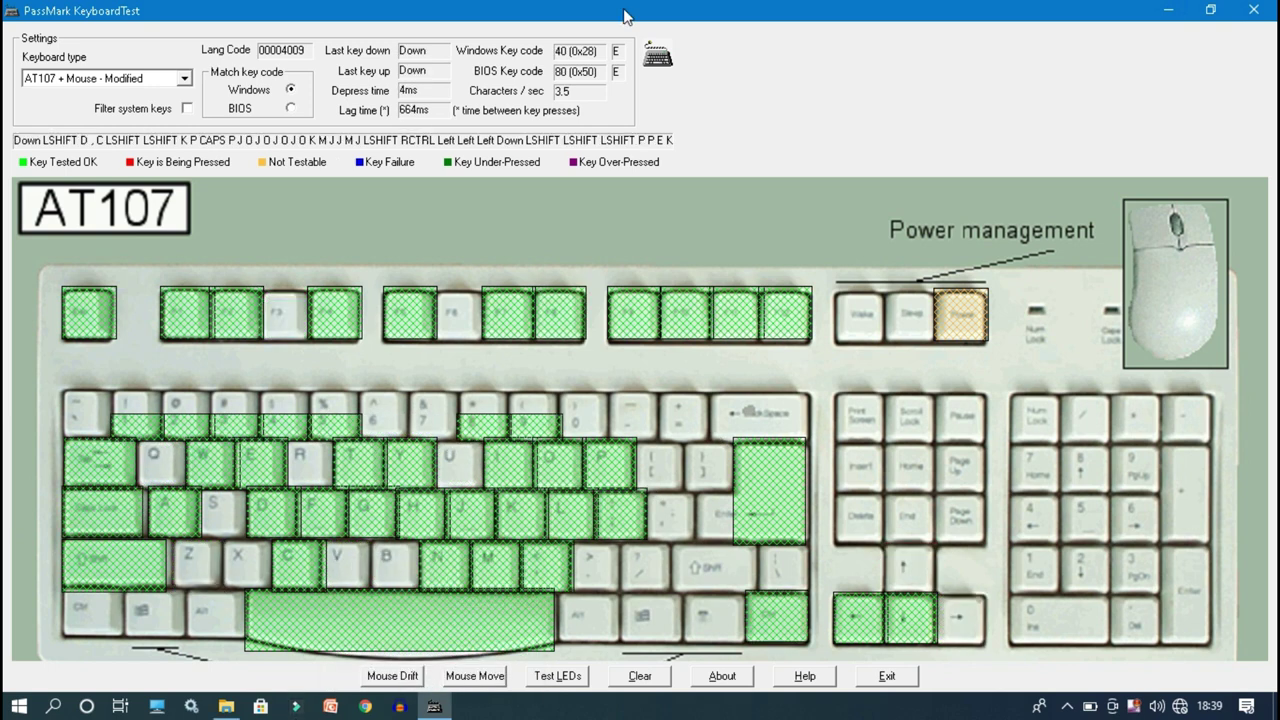
# Close KeyboardTest and run the KeyTweak_install.exe installer from the same folder
pyautogui.click(1274, 9)
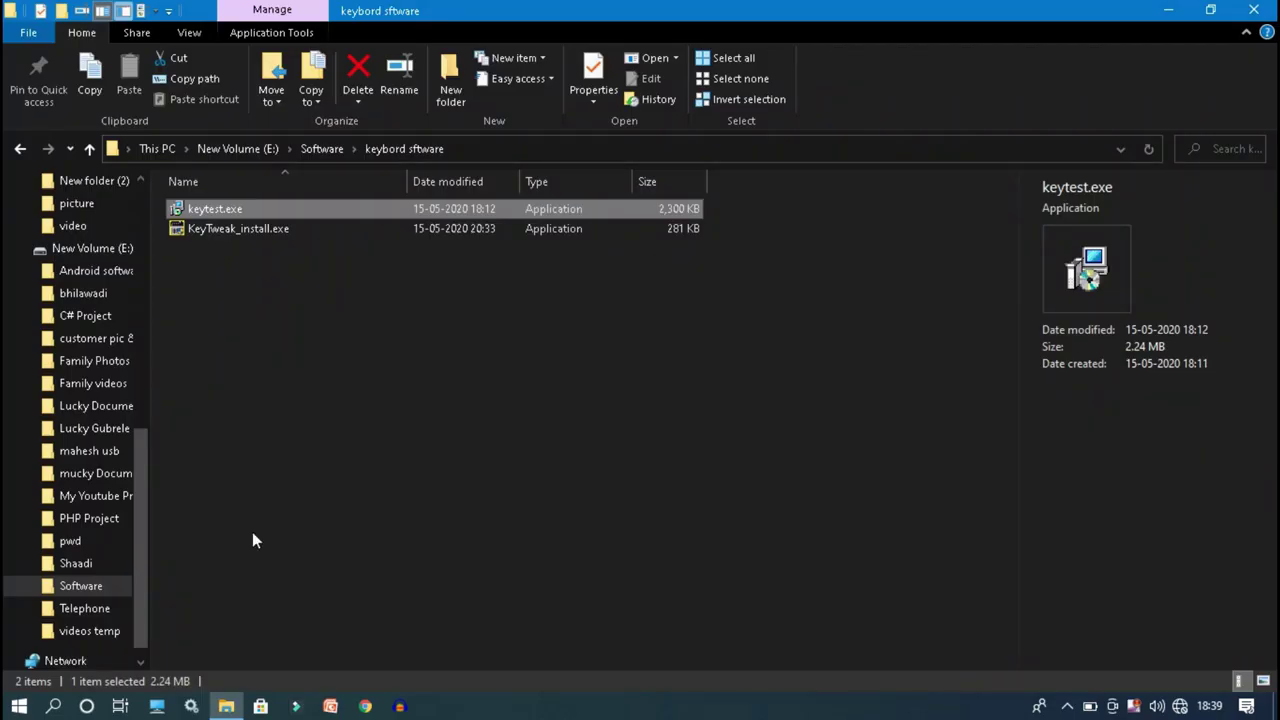
pyautogui.click(215, 232)
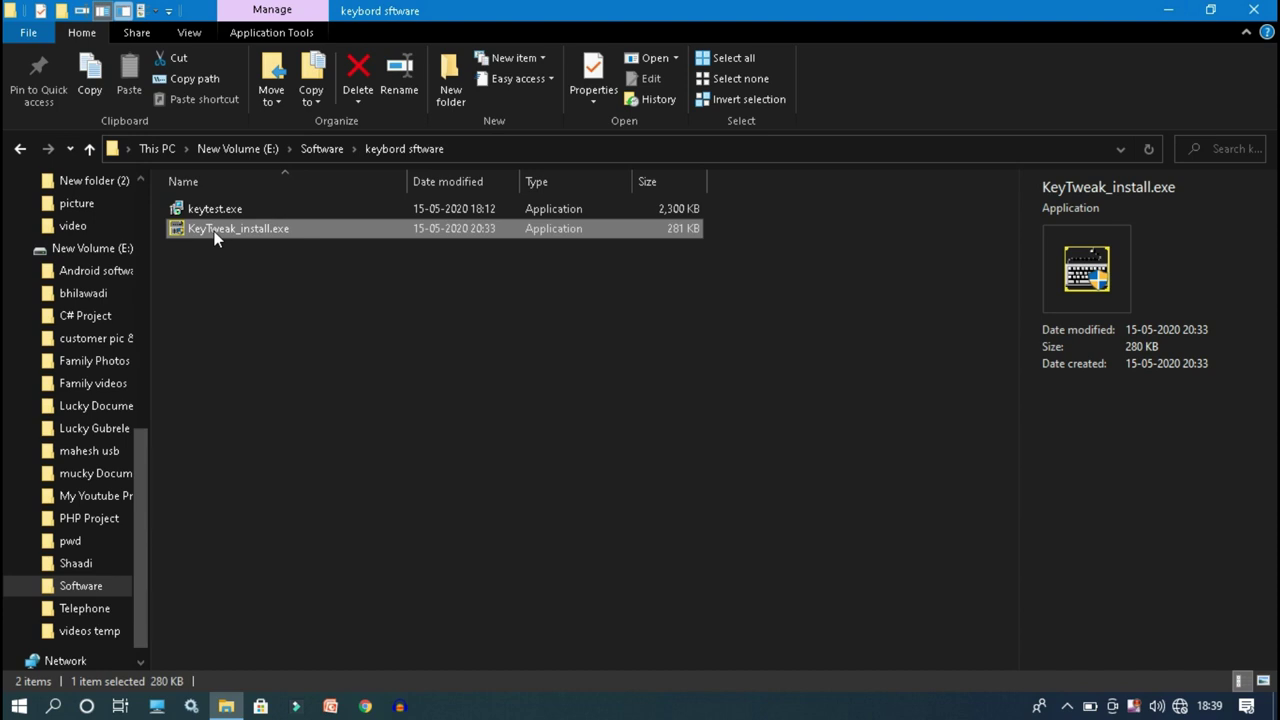
pyautogui.doubleClick(215, 232)
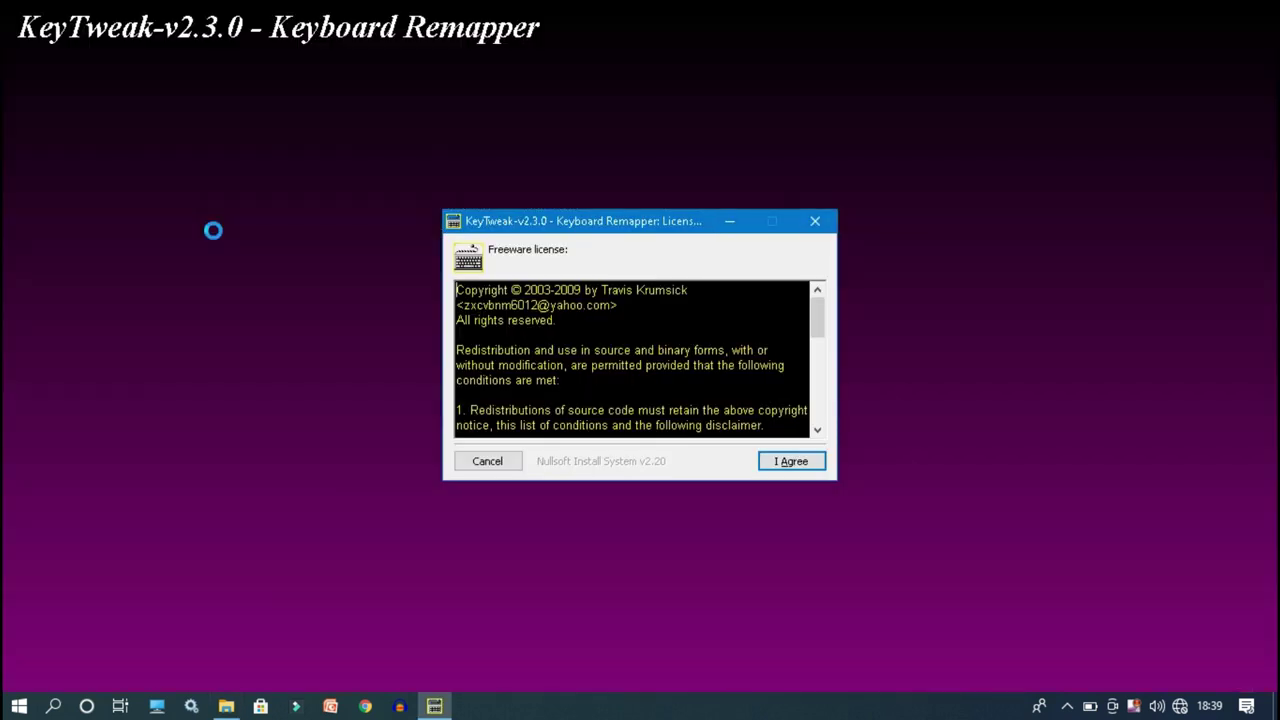
# Accept the KeyTweak licence, install the program with the default settings and close the installer
pyautogui.click(785, 462)
pyautogui.click(785, 463)
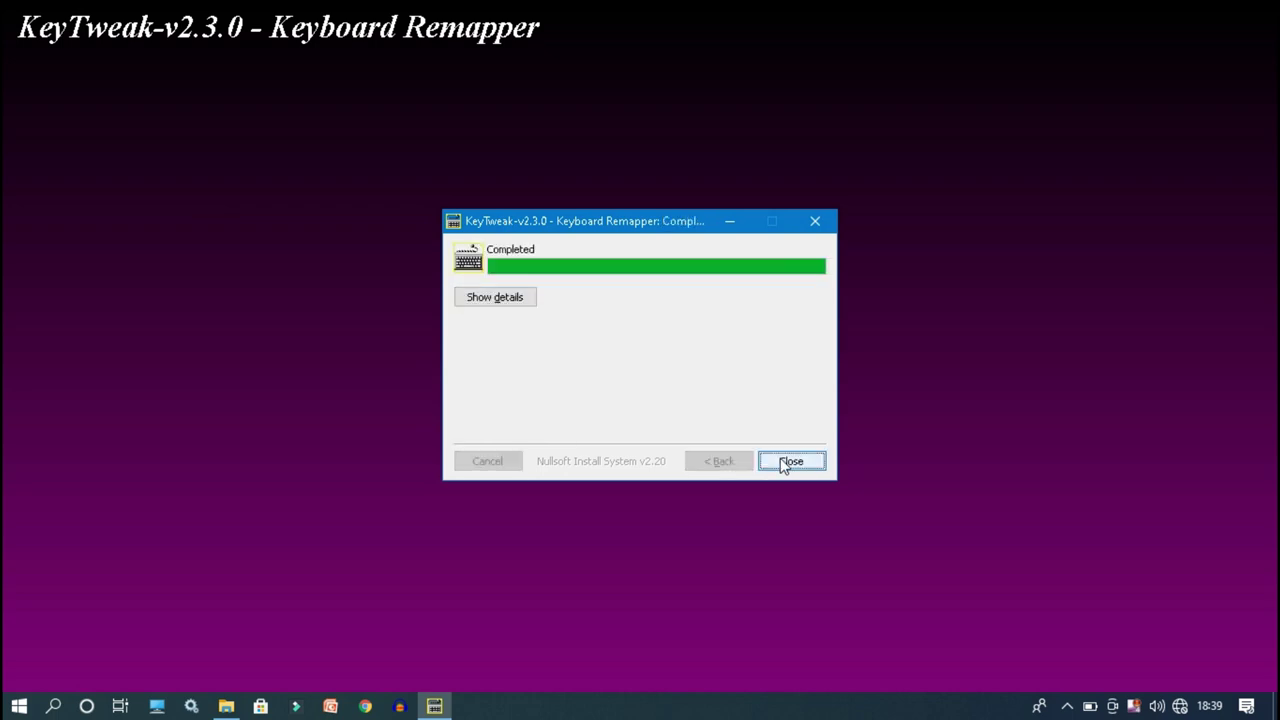
pyautogui.click(784, 462)
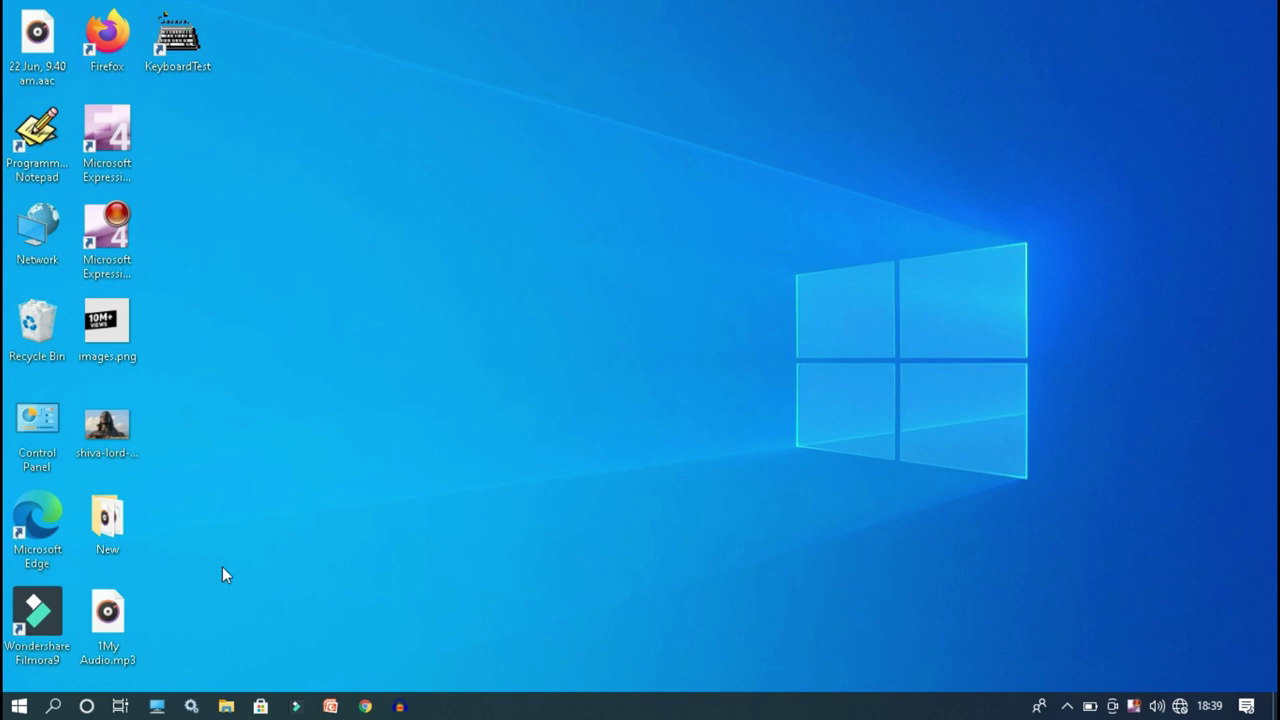
# Search Windows for KeyTweak, open the app and maximize its window
pyautogui.click(54, 708)
pyautogui.write('key')
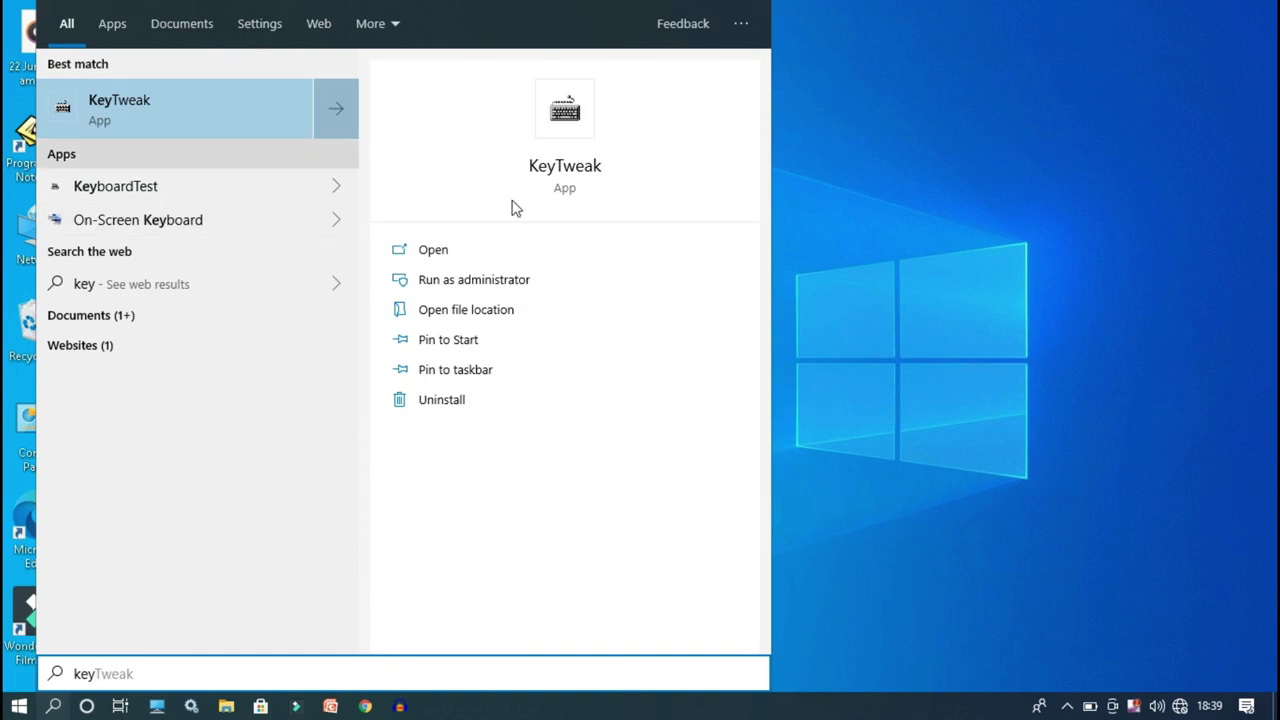
pyautogui.click(468, 251)
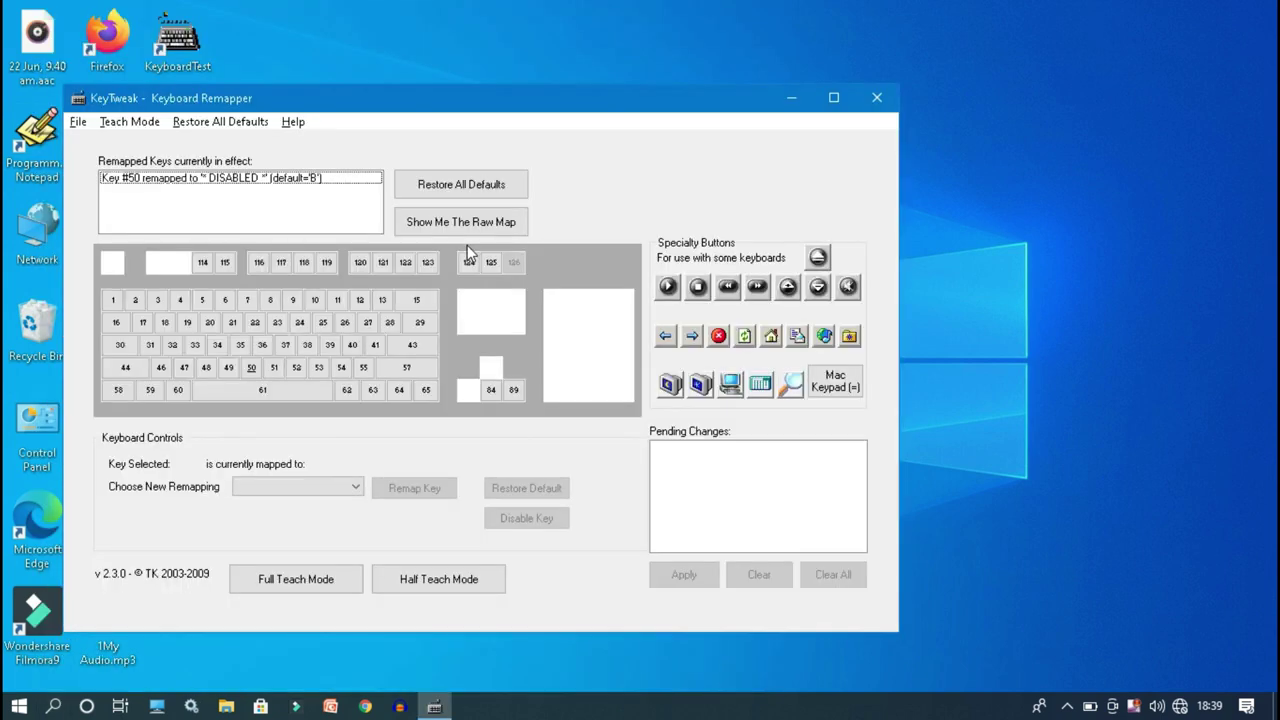
pyautogui.click(846, 102)
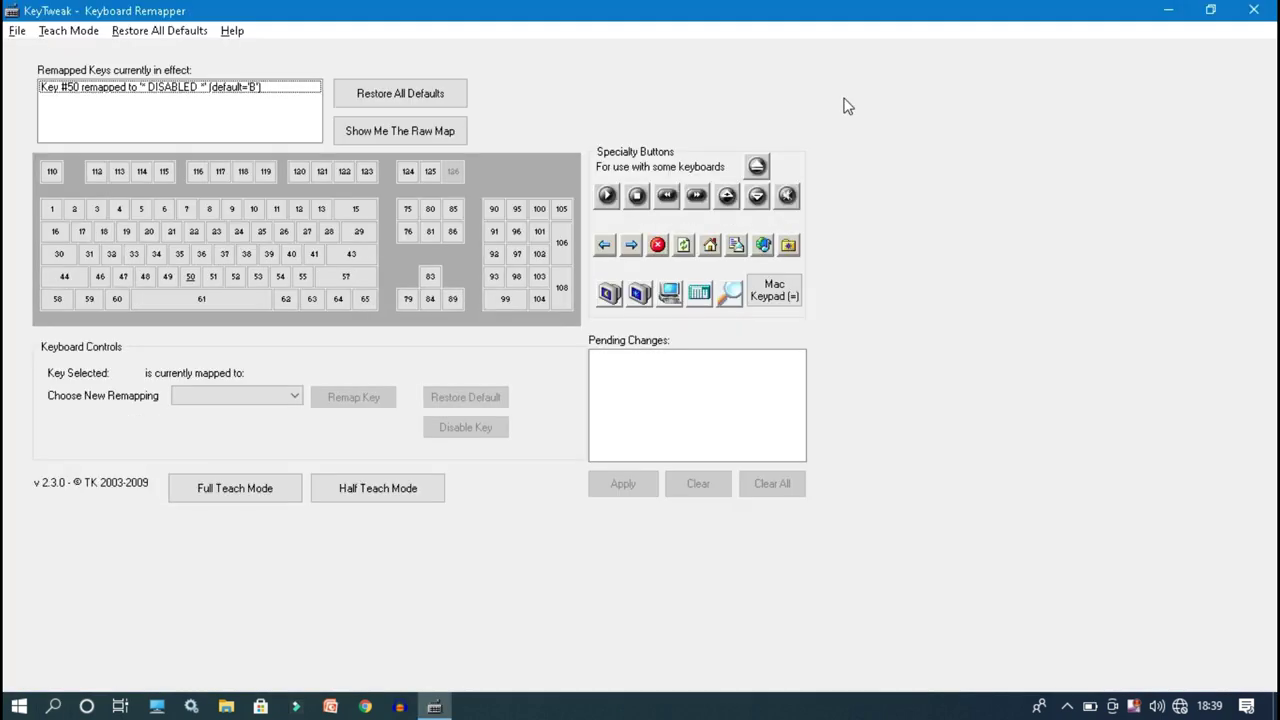
# Disable the Up Arrow key (key 83) and apply the change without restarting the computer
pyautogui.click(430, 277)
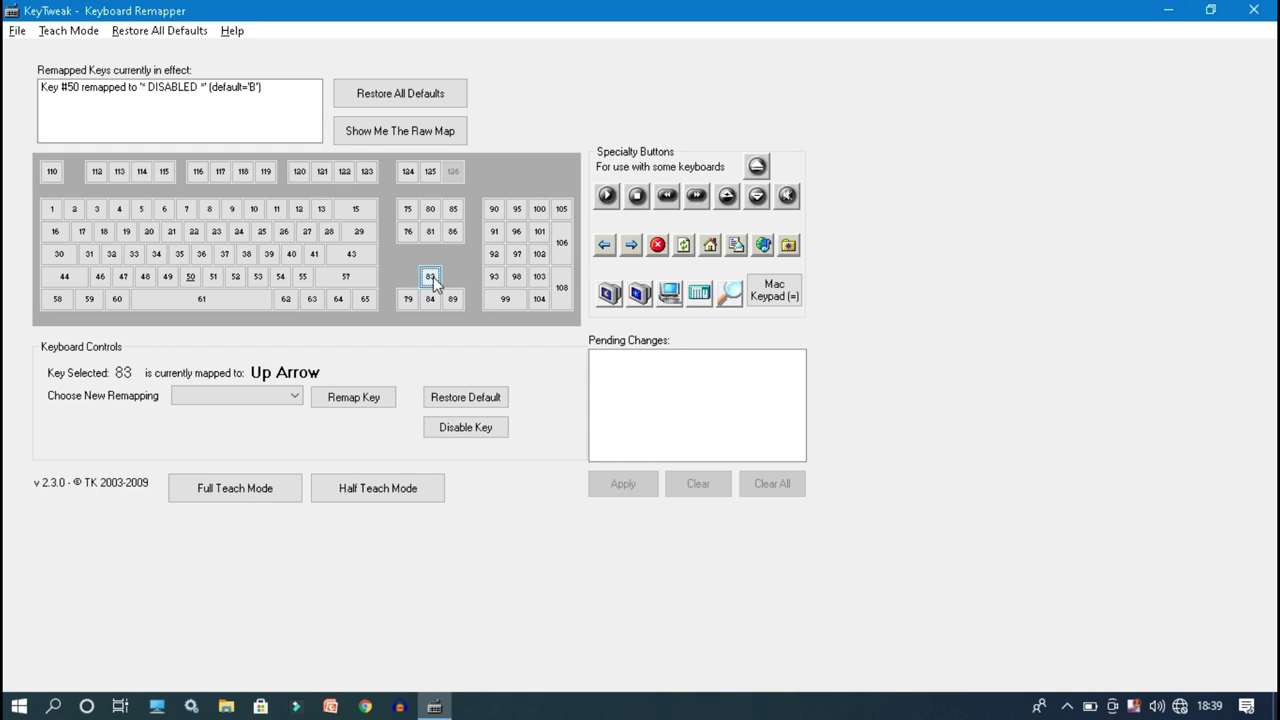
pyautogui.click(472, 430)
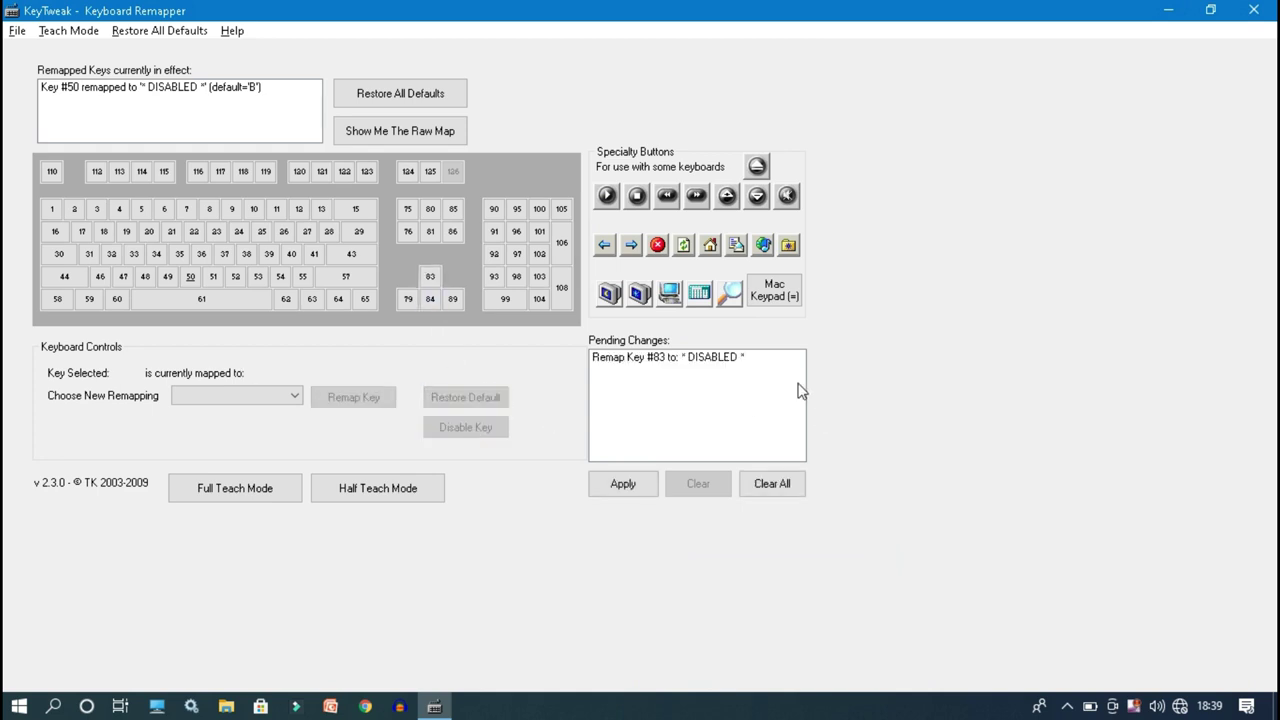
pyautogui.click(628, 486)
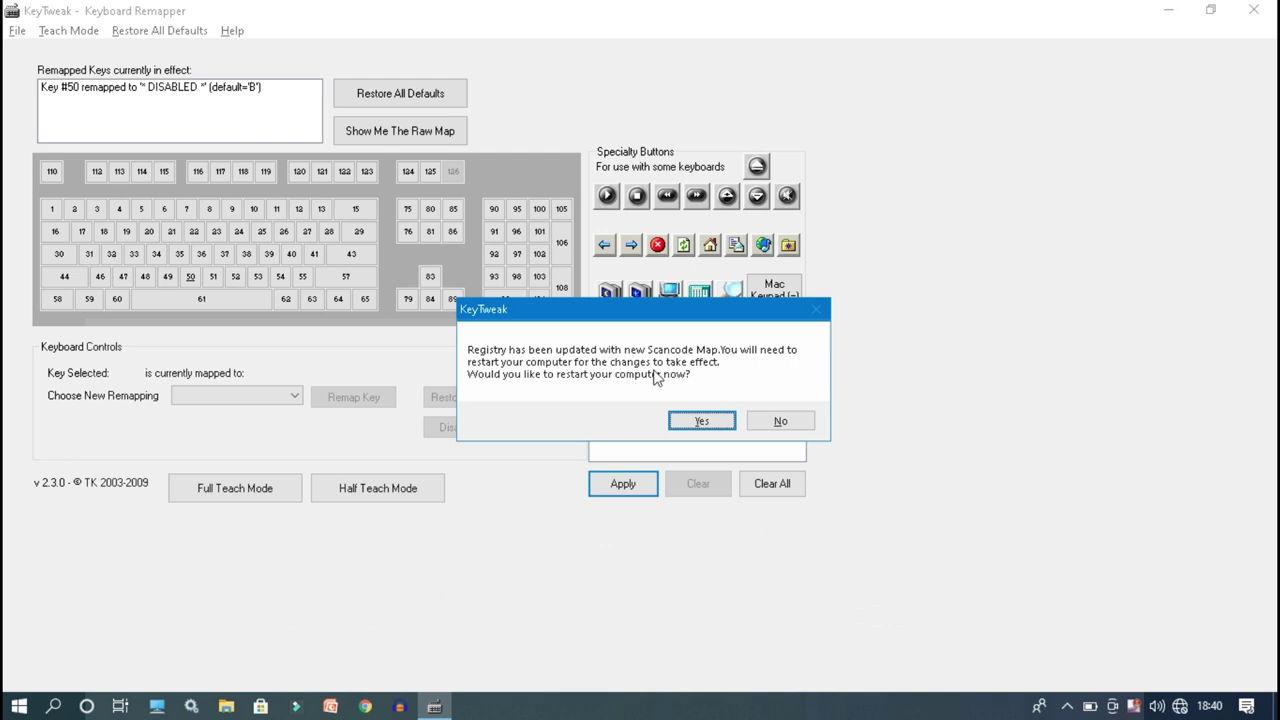
pyautogui.click(778, 421)
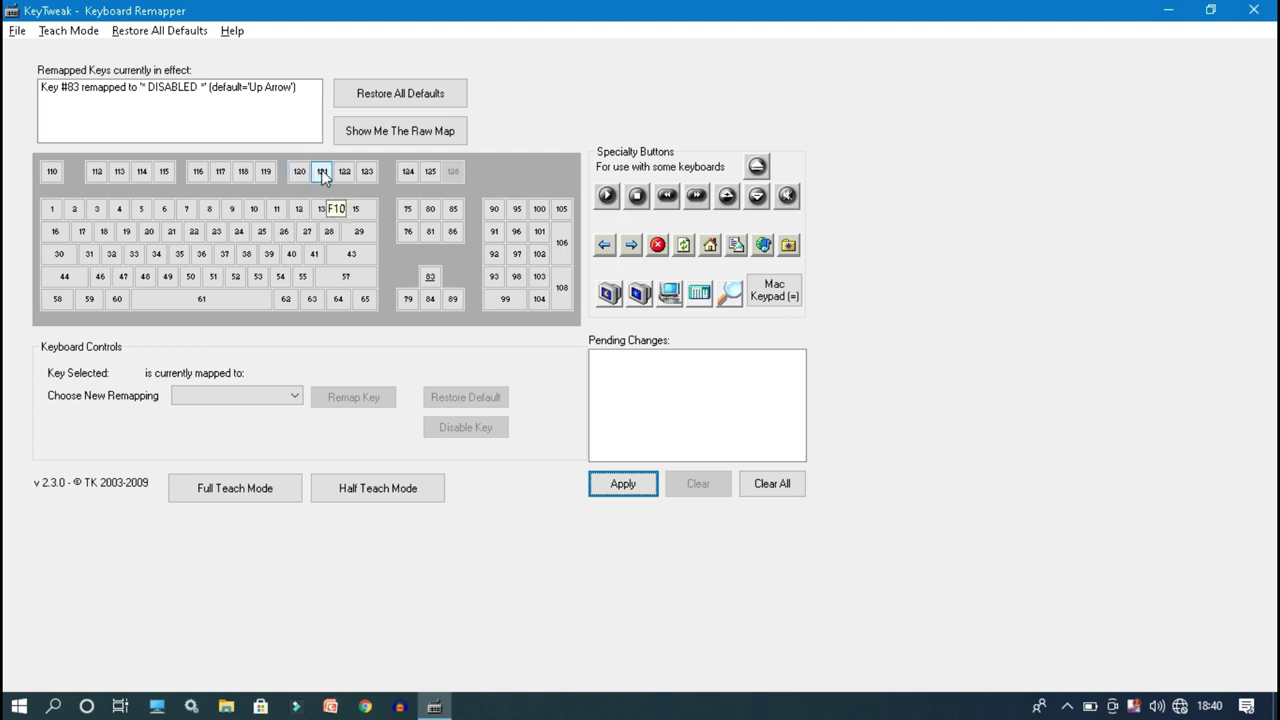
# Remap the Up Arrow key (key 83) to F10, apply it without restarting the computer, and close KeyTweak
pyautogui.click(431, 277)
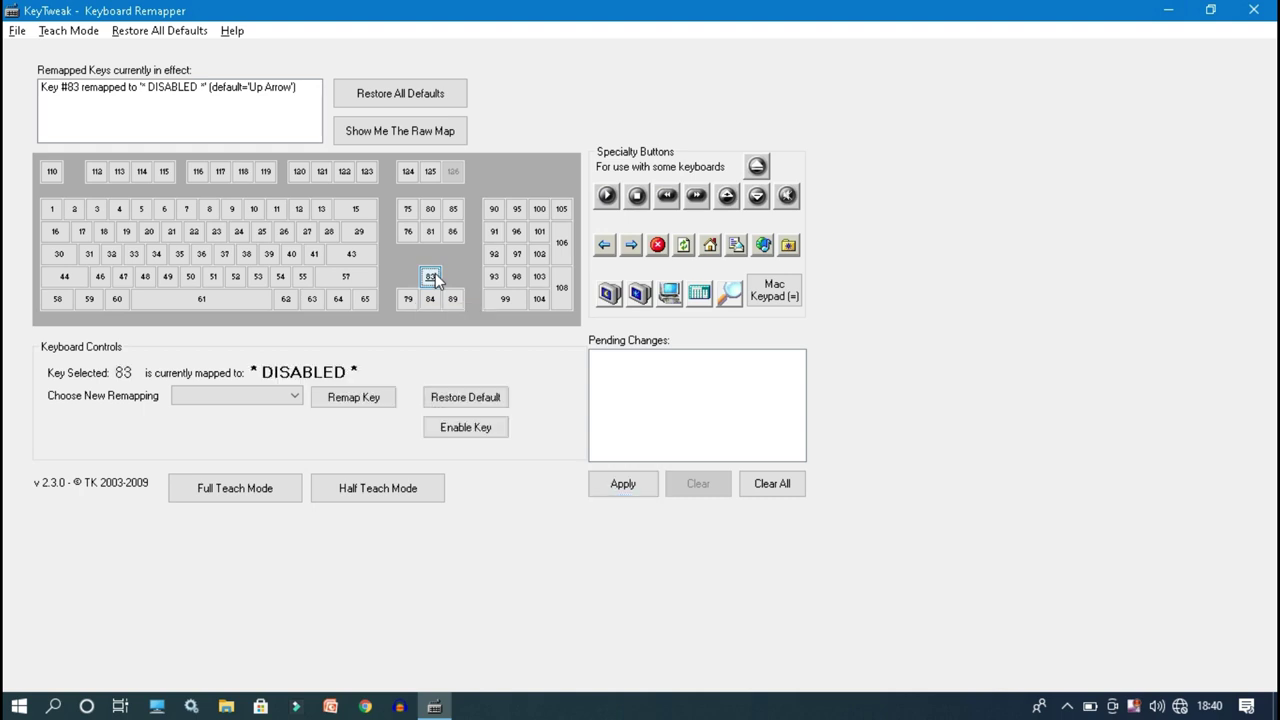
pyautogui.click(283, 395)
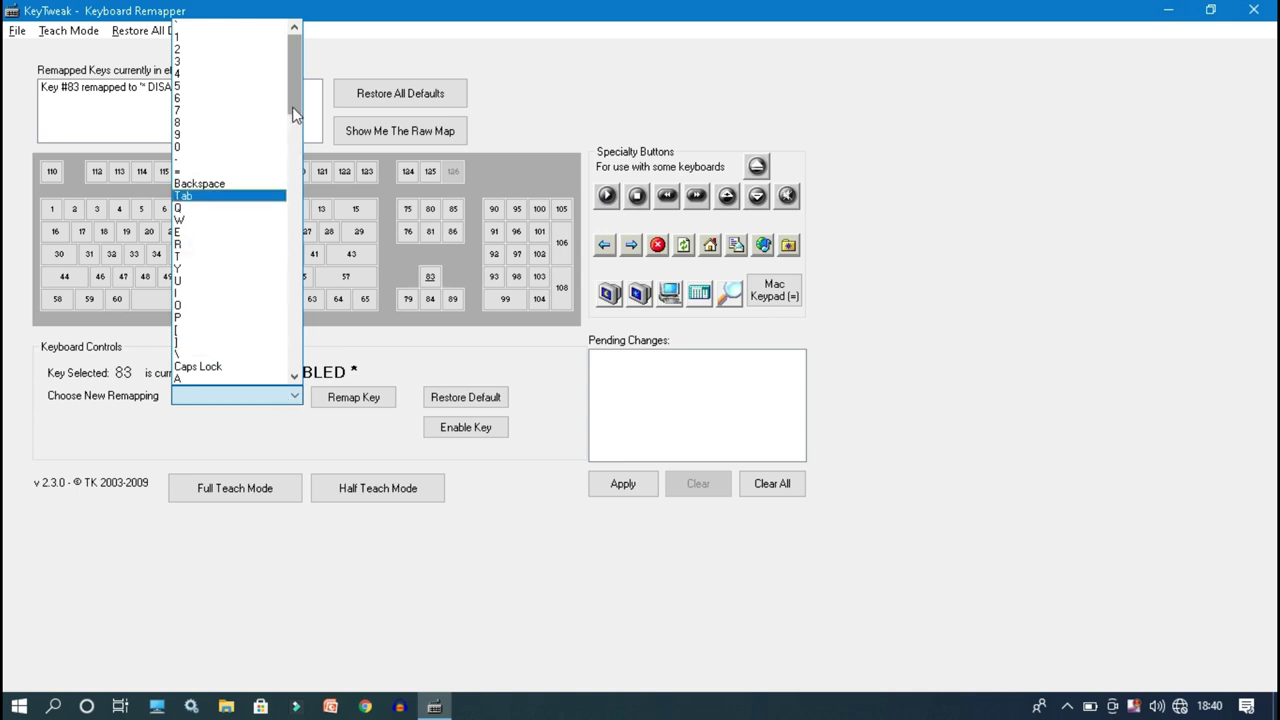
pyautogui.moveTo(294, 110); pyautogui.dragTo(283, 312)
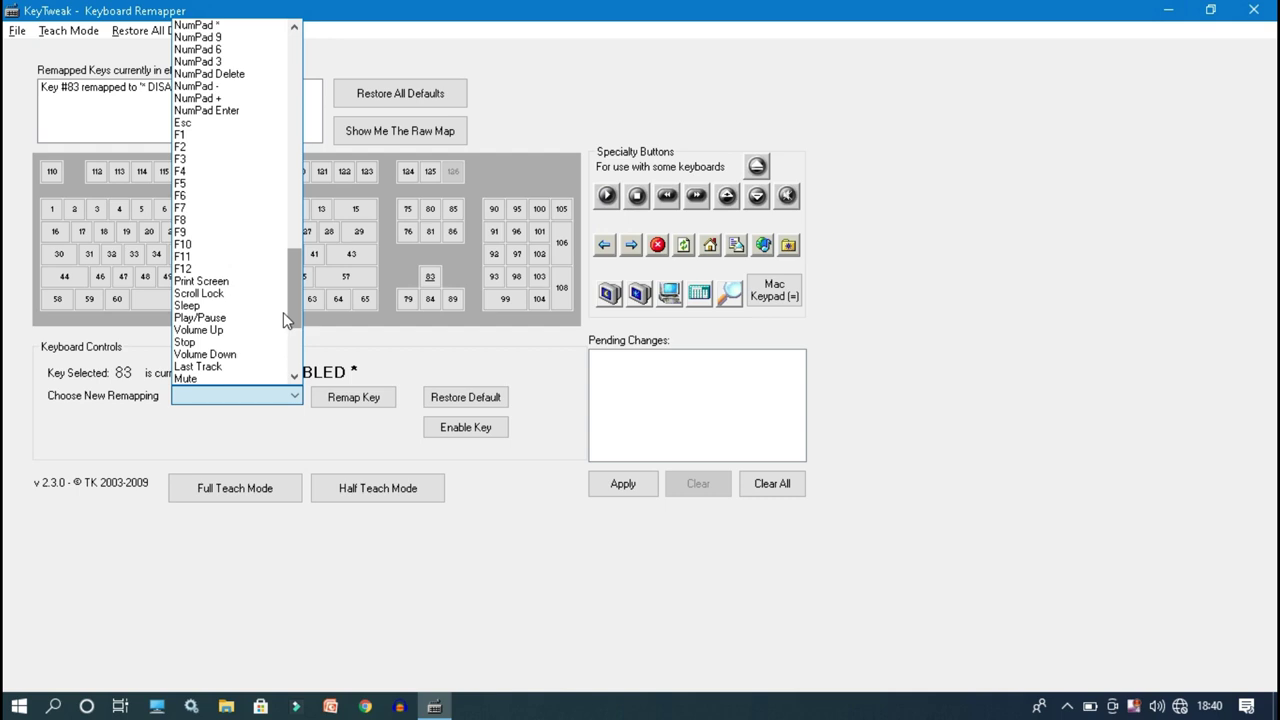
pyautogui.click(192, 245)
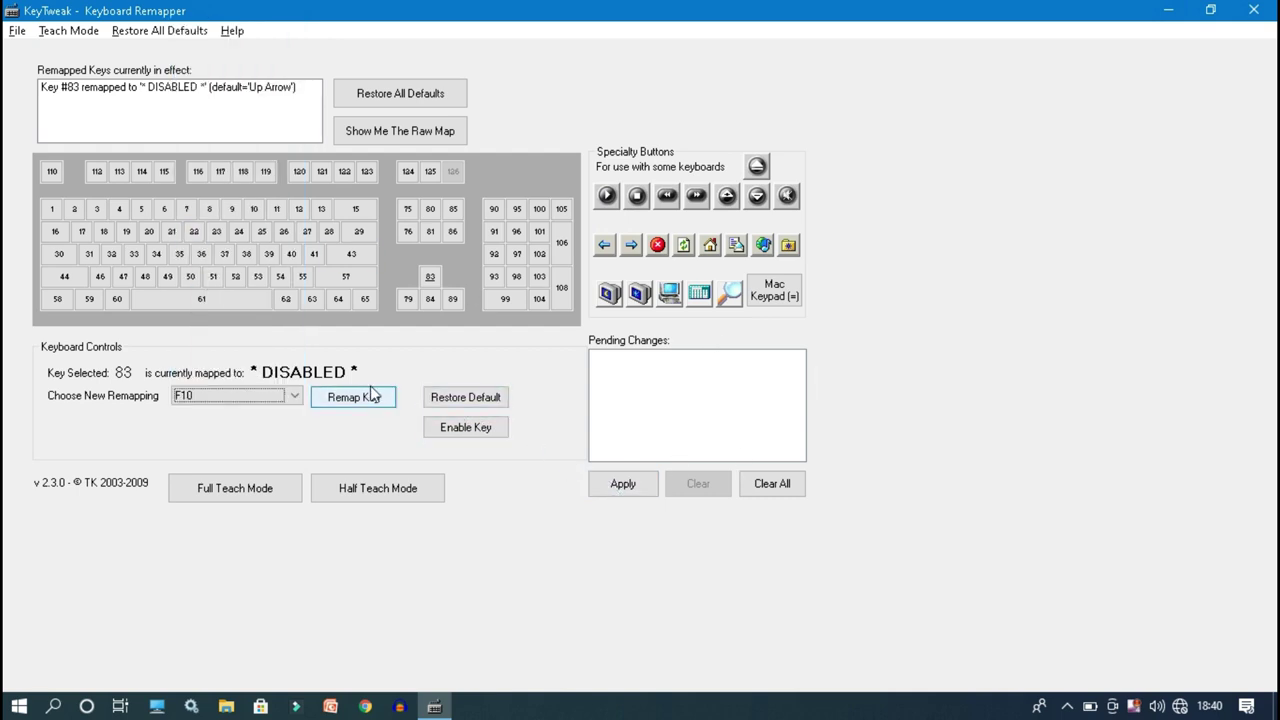
pyautogui.click(368, 410)
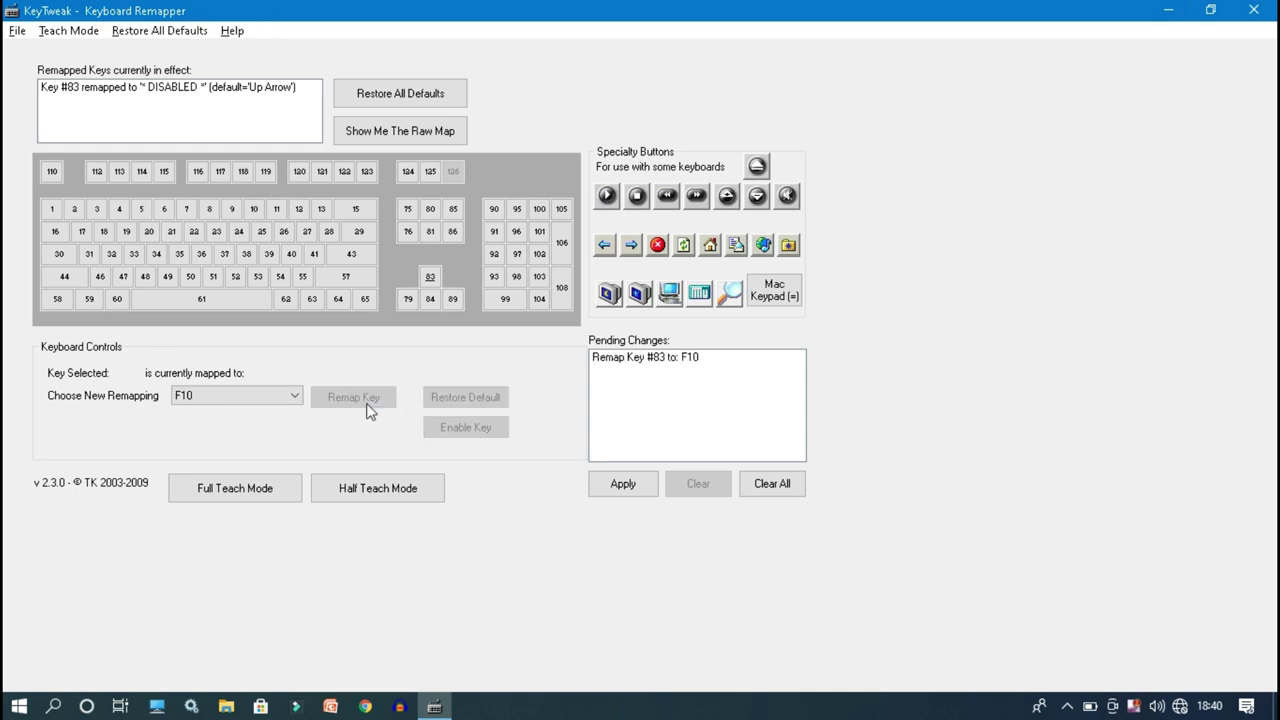
pyautogui.click(640, 490)
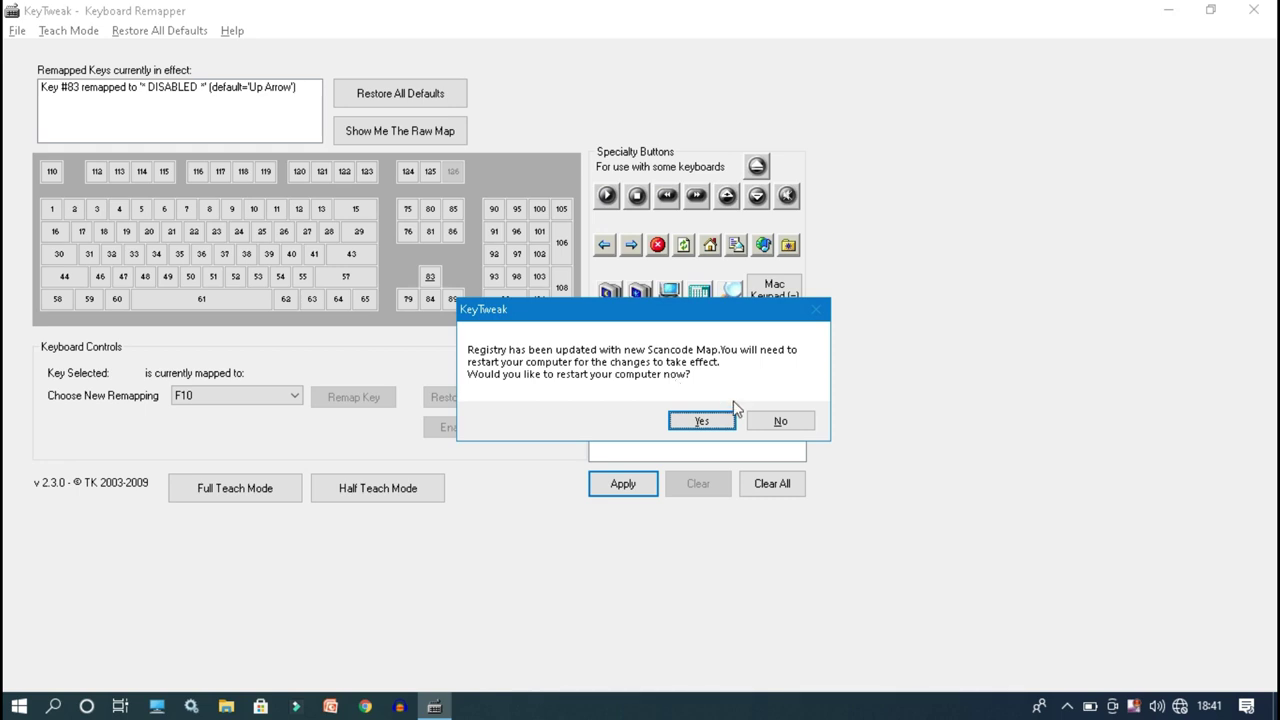
pyautogui.click(779, 421)
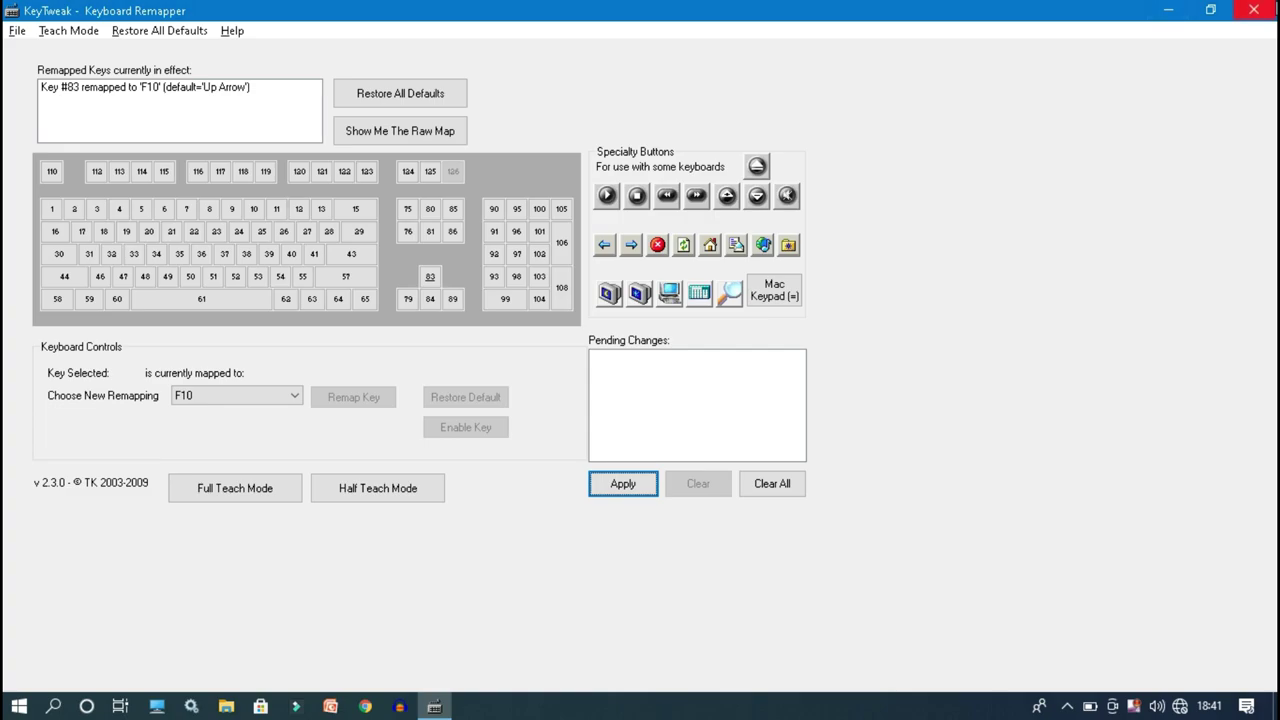
pyautogui.click(1253, 10)
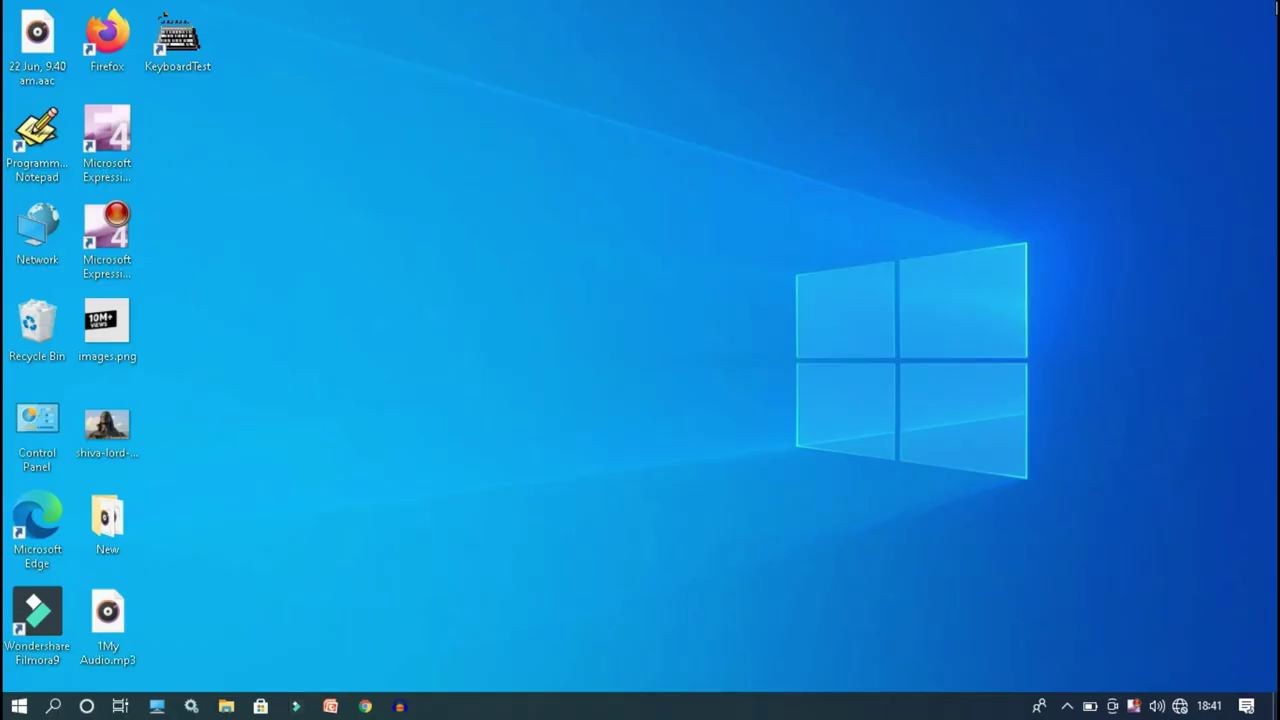
# Open the Windows Apps & features settings and filter the installed apps by "key"
pyautogui.press('super')
pyautogui.write('add')
pyautogui.click(180, 100)
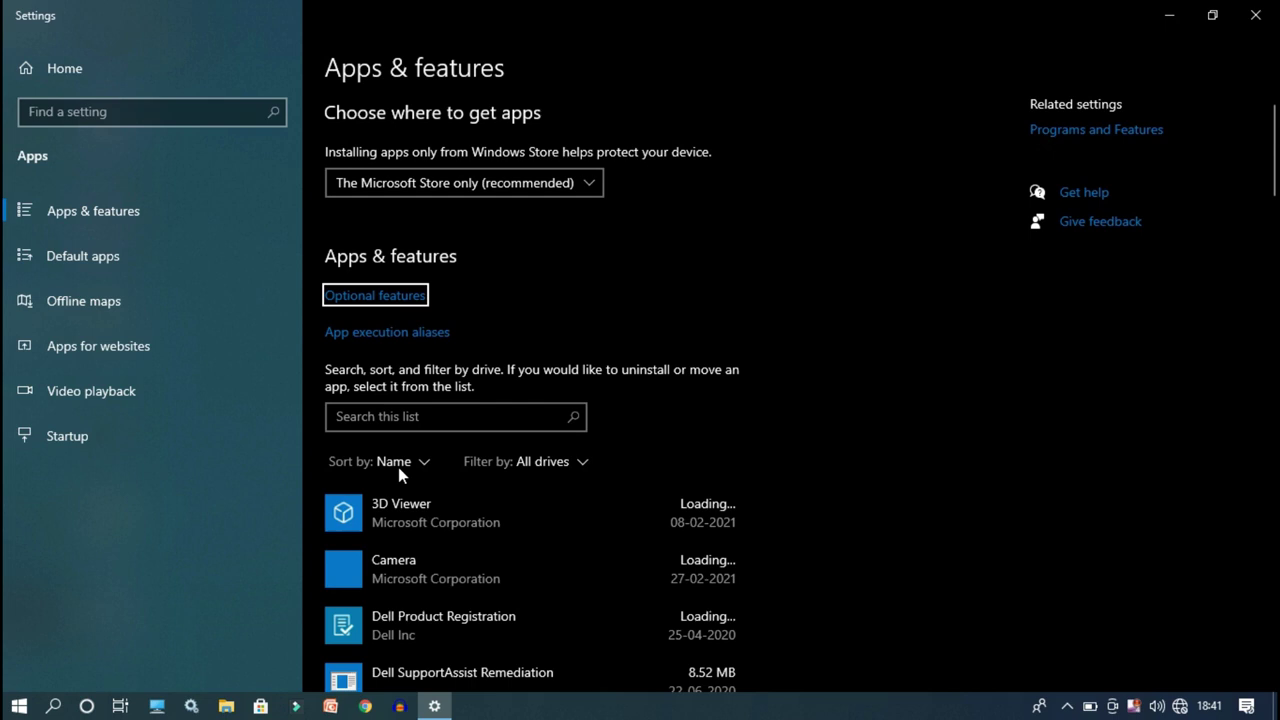
pyautogui.click(398, 467)
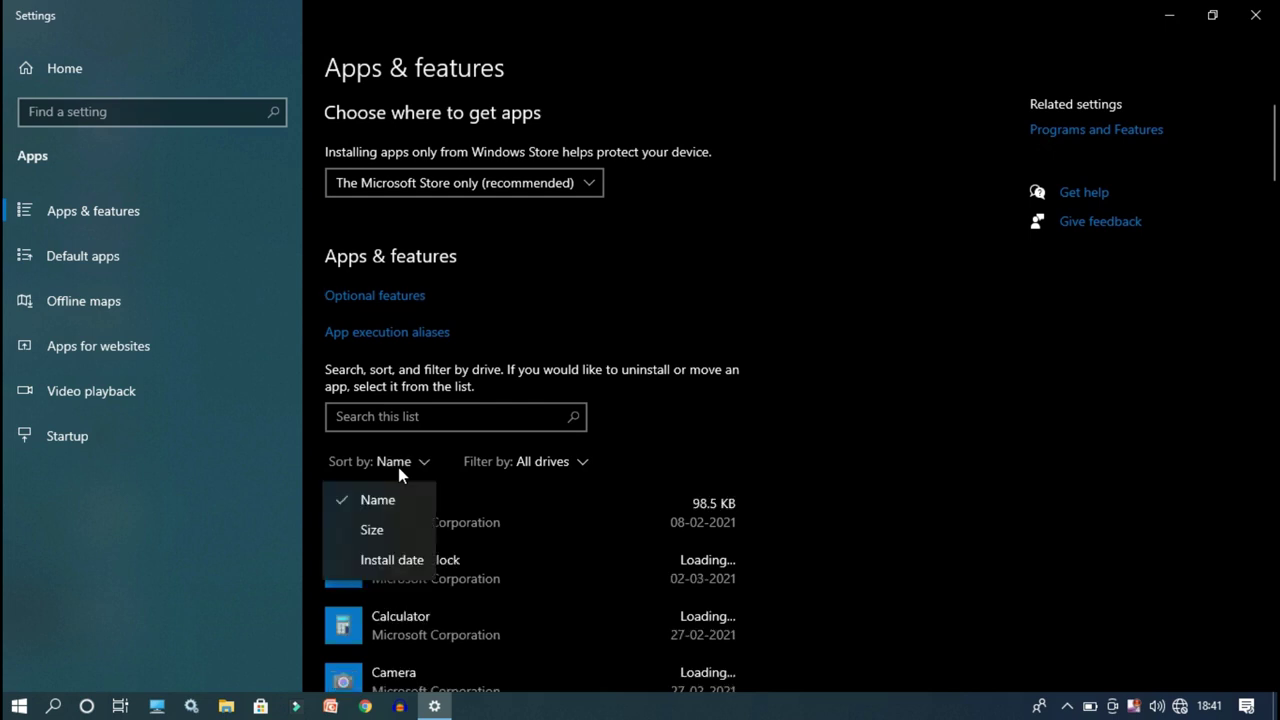
pyautogui.click(455, 416)
pyautogui.write('key')
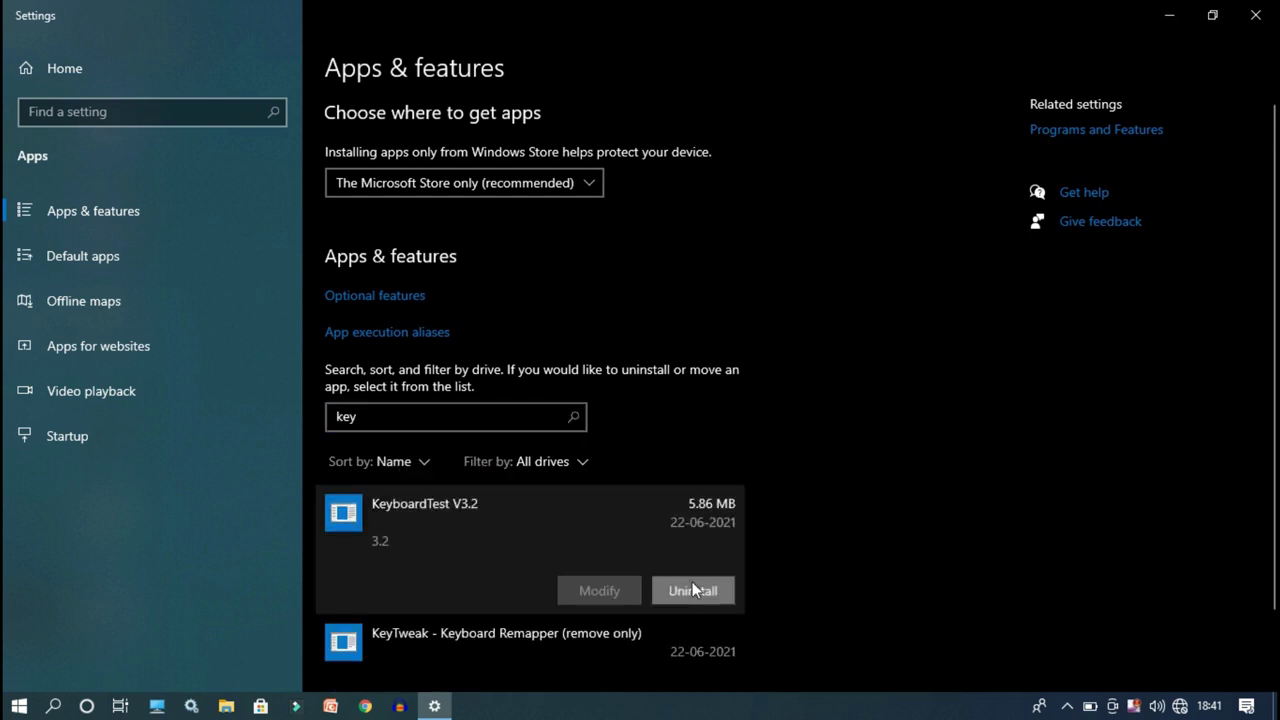
# Uninstall KeyboardTest V3.2 completely and request the removal of KeyTweak - Keyboard Remapper
pyautogui.click(692, 590)
pyautogui.click(776, 548)
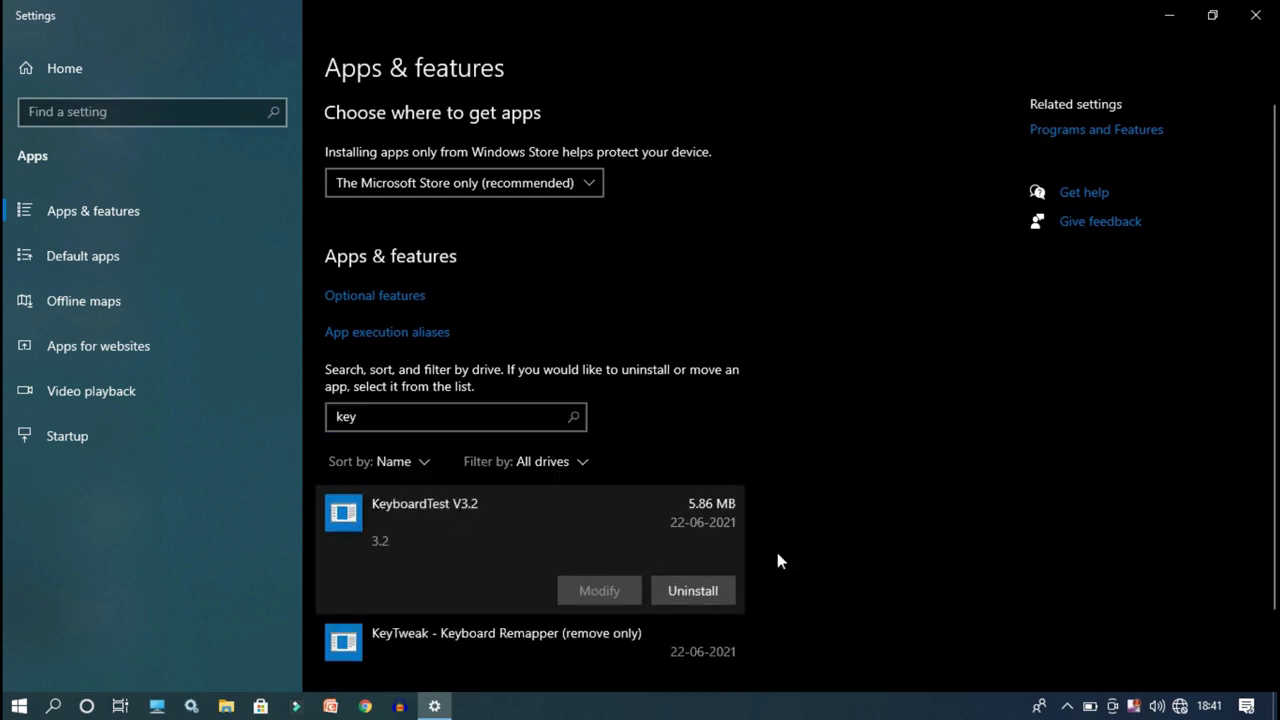
pyautogui.click(696, 628)
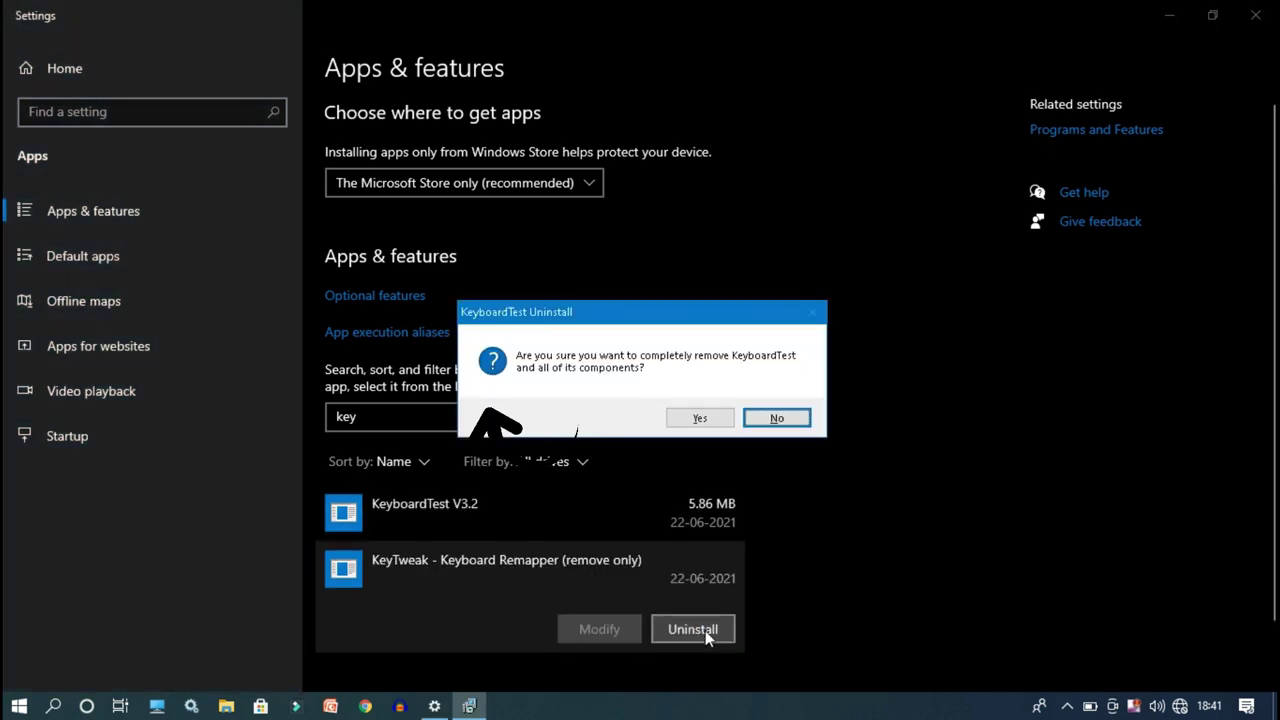
pyautogui.click(699, 418)
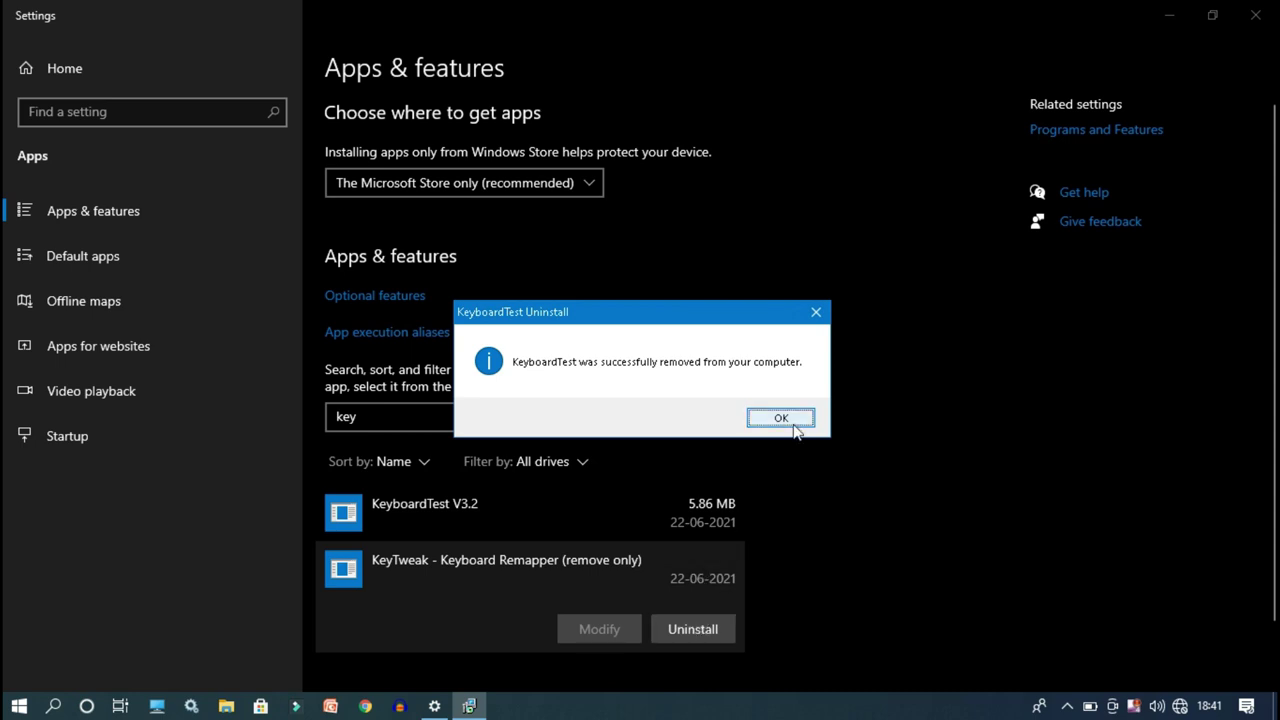
pyautogui.click(785, 421)
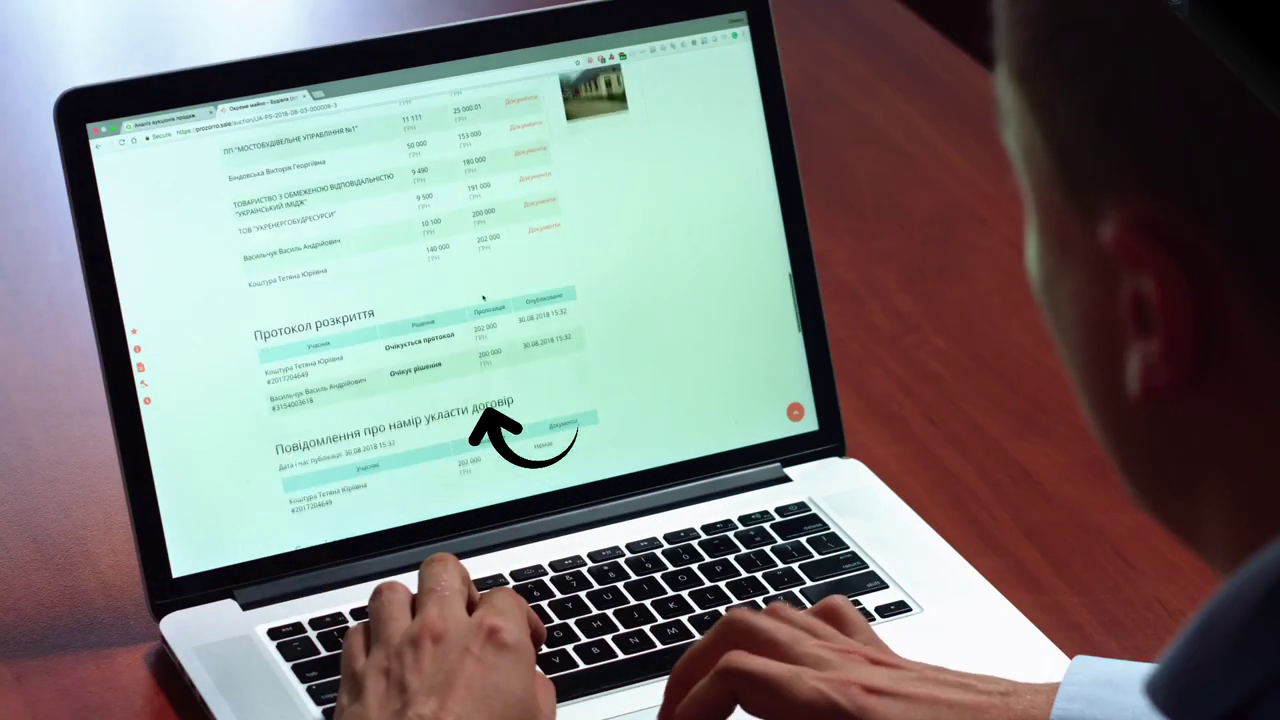